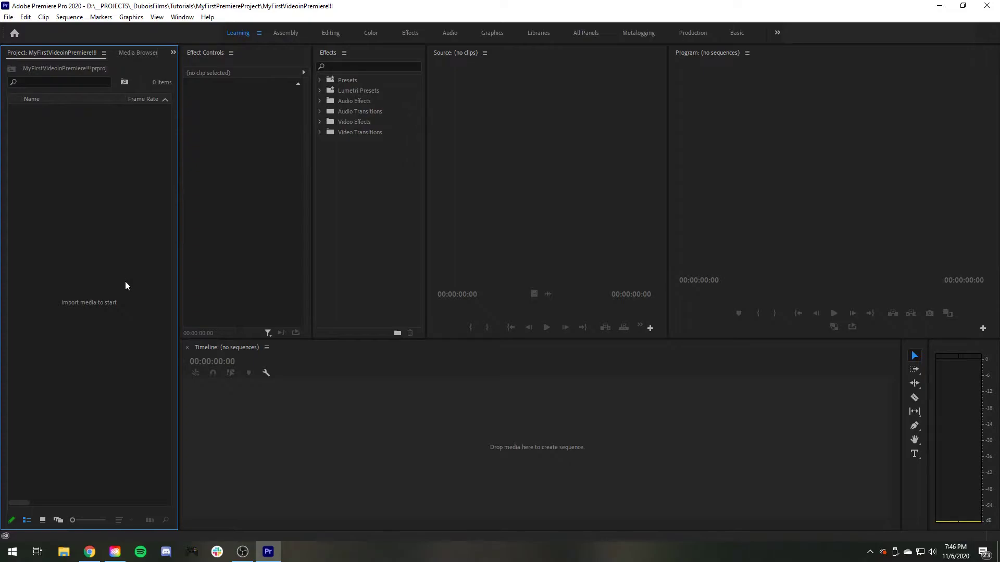
- Switch to Chrome, search the web for "stock footage" in a new tab and look through the results
{"action": "left_click", "coordinate": [90, 551]}
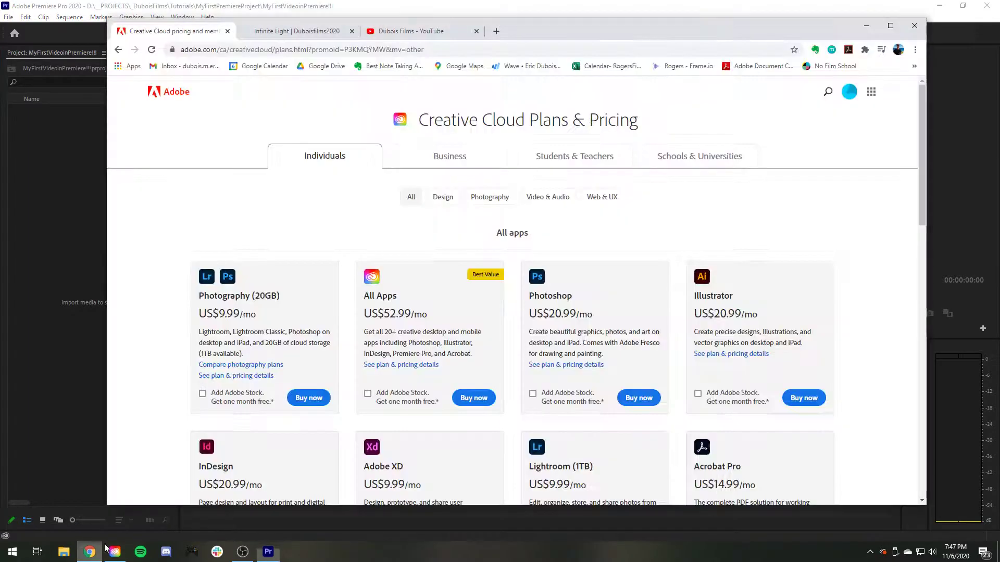
{"action": "key", "text": "ctrl+t"}
{"action": "type", "text": "stock footage"}
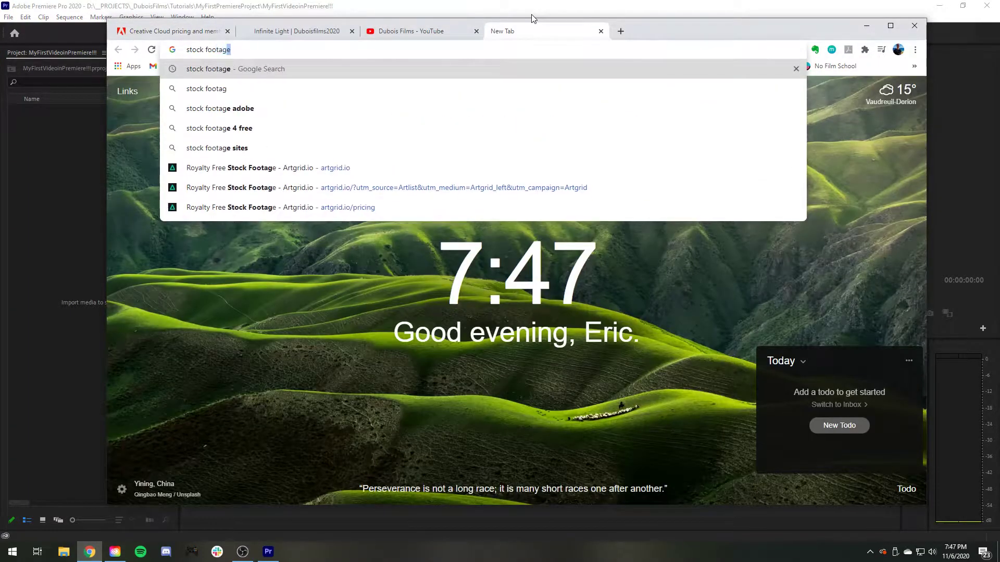
{"action": "key", "text": "Return"}
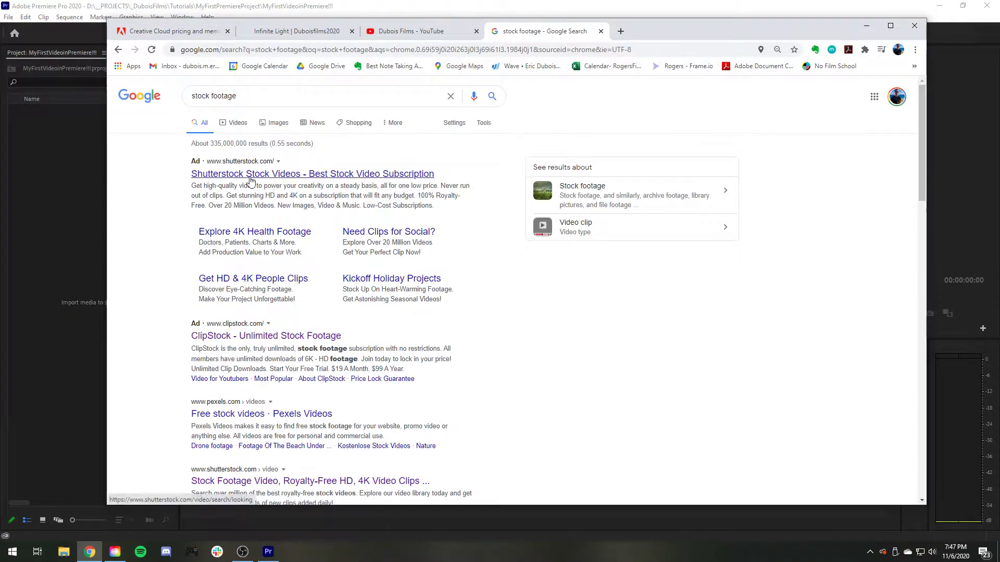
{"action": "scroll", "coordinate": [308, 261], "scroll_direction": "down", "scroll_amount": 4}
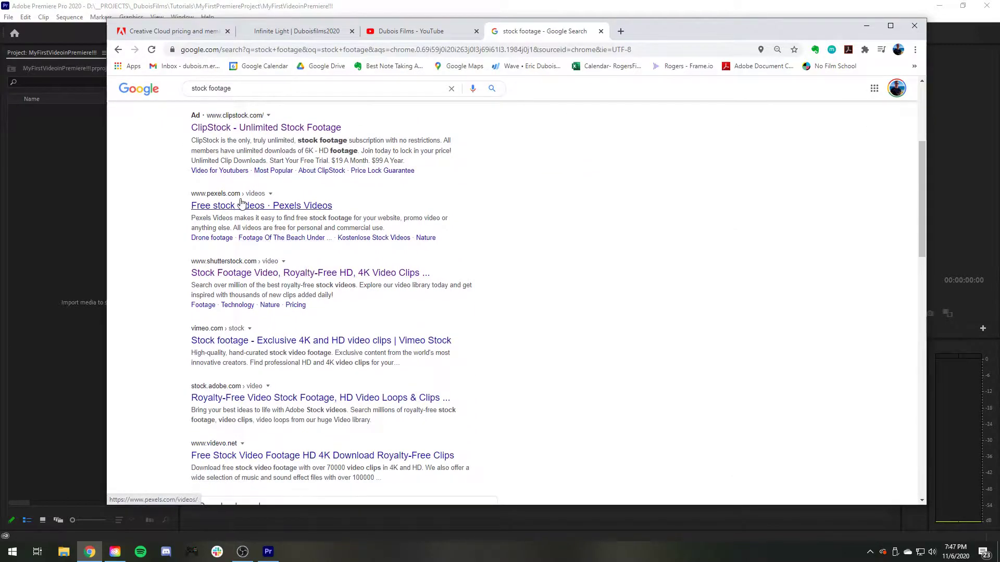
{"action": "scroll", "coordinate": [263, 253], "scroll_direction": "down", "scroll_amount": 4}
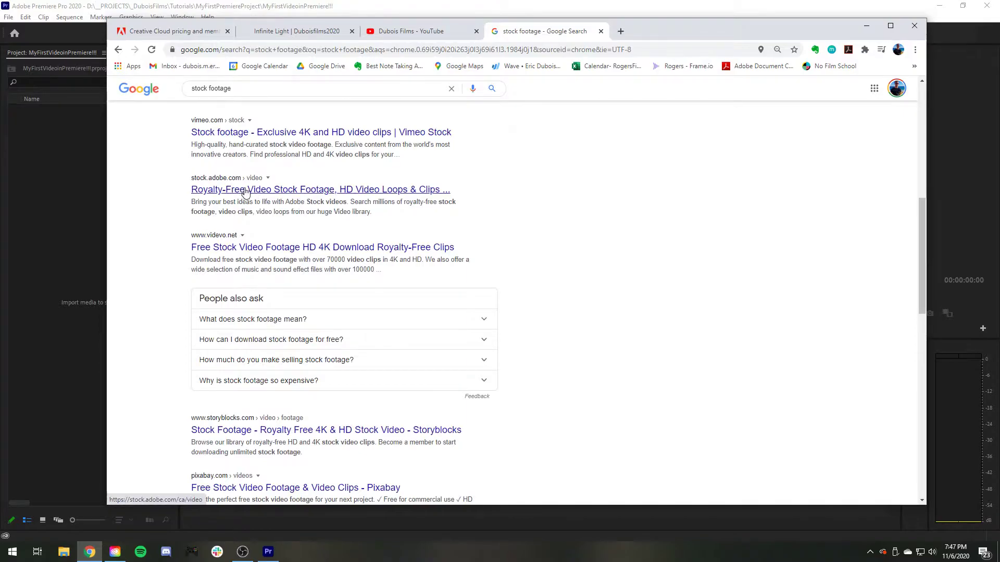
- Open the Adobe Stock video site from the search results, browse its footage categories, and return to Premiere Pro
{"action": "left_click", "coordinate": [292, 191]}
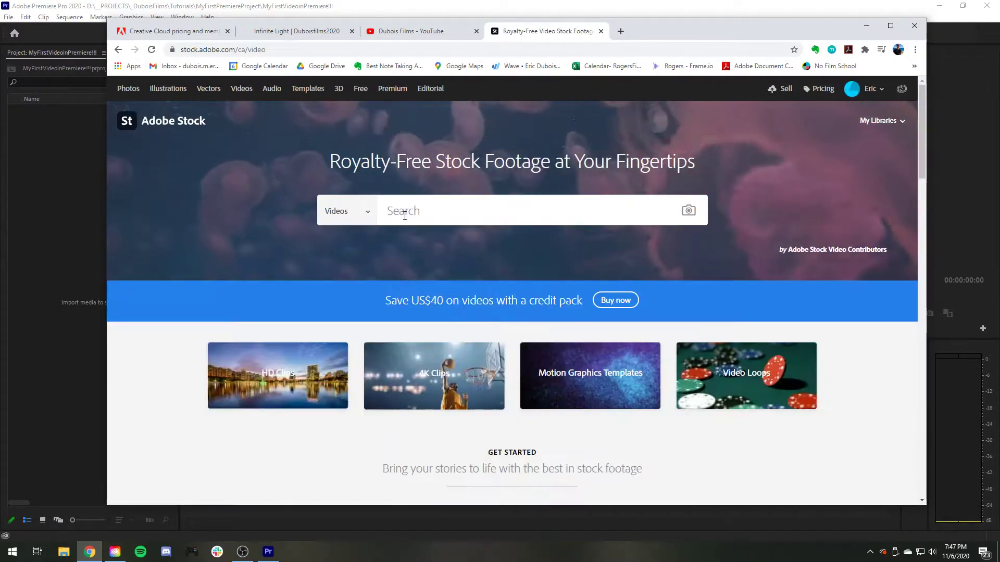
{"action": "scroll", "coordinate": [404, 288], "scroll_direction": "down", "scroll_amount": 4}
{"action": "scroll", "coordinate": [416, 307], "scroll_direction": "down", "scroll_amount": 6}
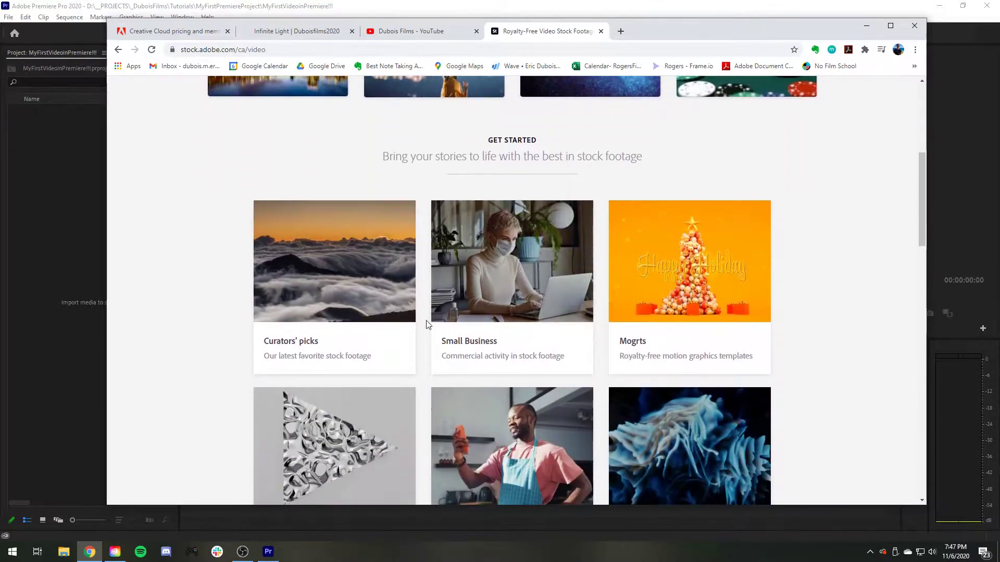
{"action": "scroll", "coordinate": [424, 319], "scroll_direction": "up", "scroll_amount": 10}
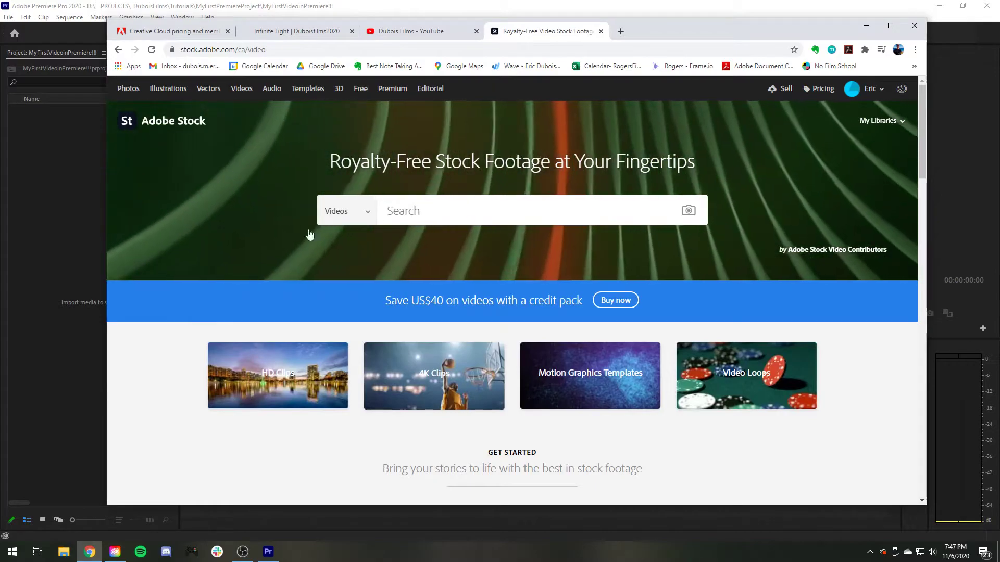
{"action": "left_click", "coordinate": [868, 26]}
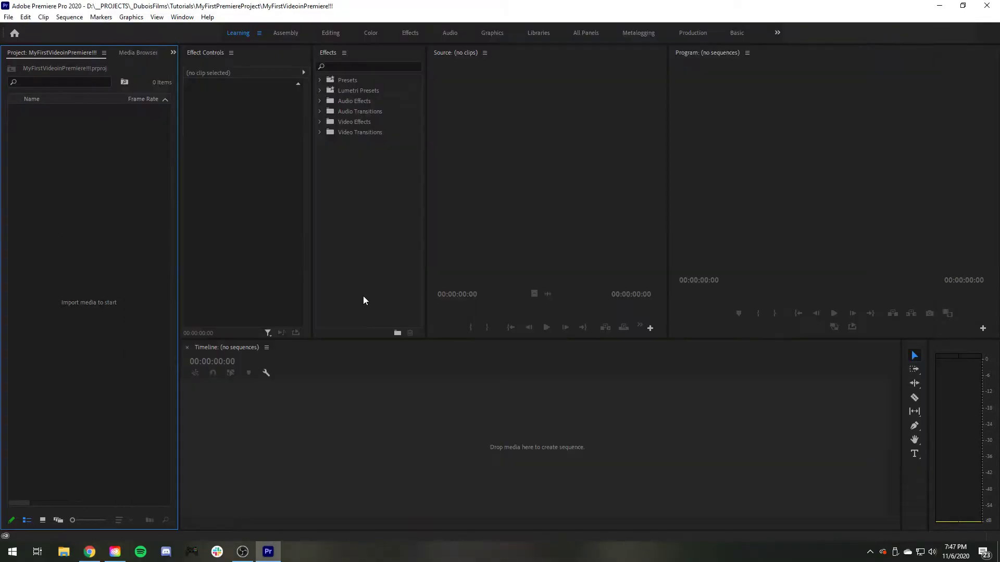
- Show the Libraries panel and search Adobe Stock for "dogs"
{"action": "left_click", "coordinate": [184, 20]}
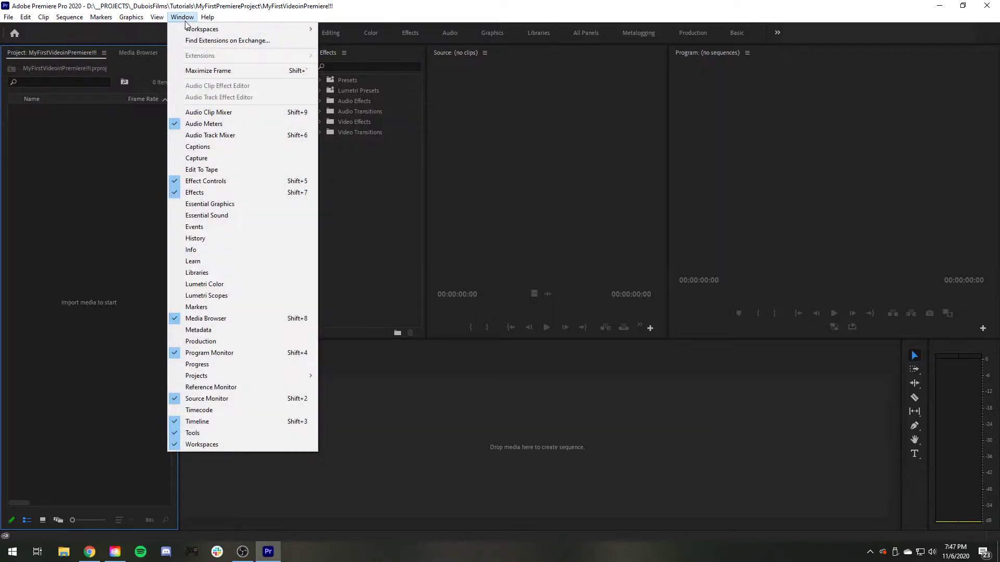
{"action": "left_click", "coordinate": [206, 274]}
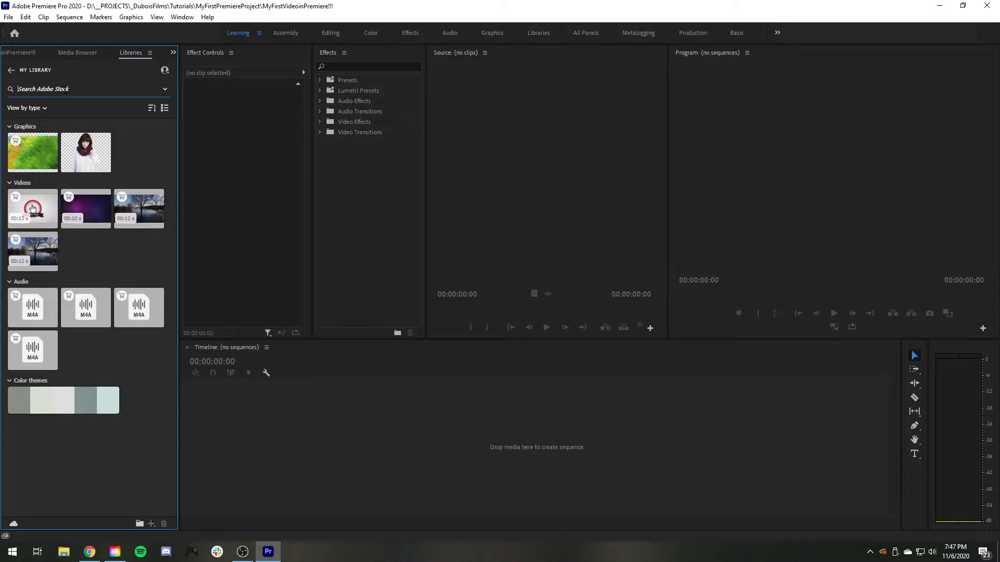
{"action": "type", "text": "dogs"}
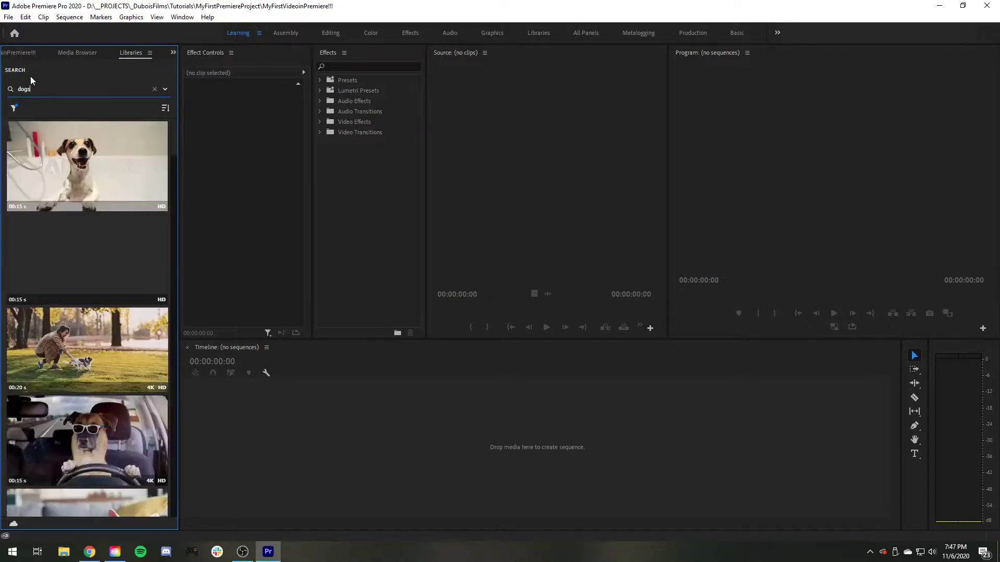
- Browse the dog videos and save the HD version of the woman playing with a puppy in the park to the library
{"action": "mouse_move", "coordinate": [76, 163]}
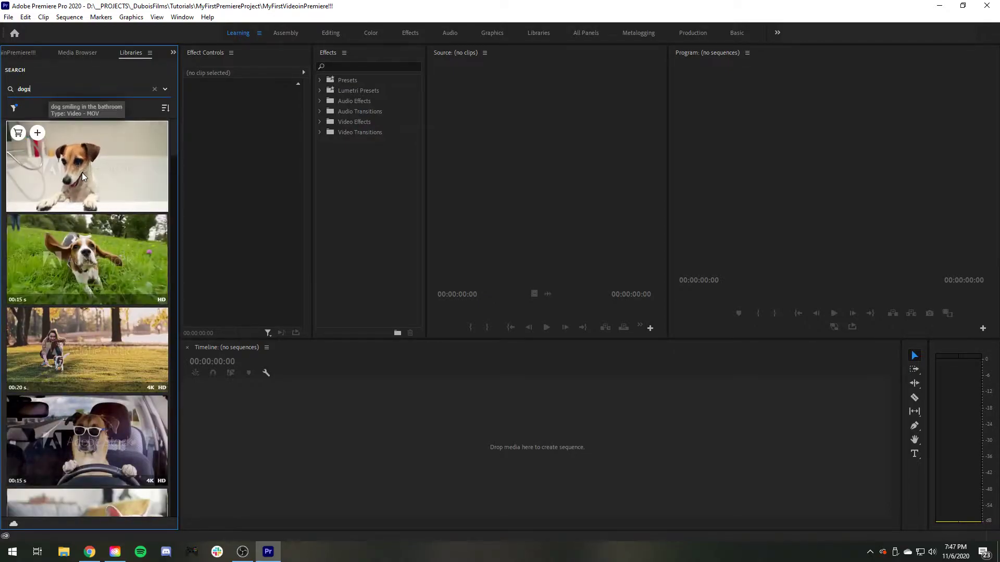
{"action": "mouse_move", "coordinate": [86, 275]}
{"action": "scroll", "coordinate": [87, 279], "scroll_direction": "down", "scroll_amount": 5}
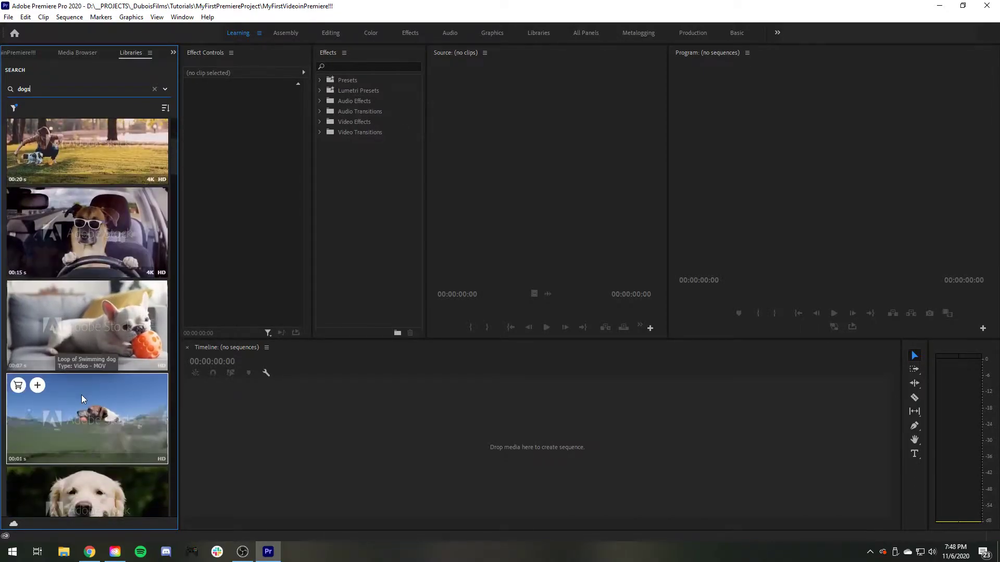
{"action": "scroll", "coordinate": [80, 393], "scroll_direction": "down", "scroll_amount": 10}
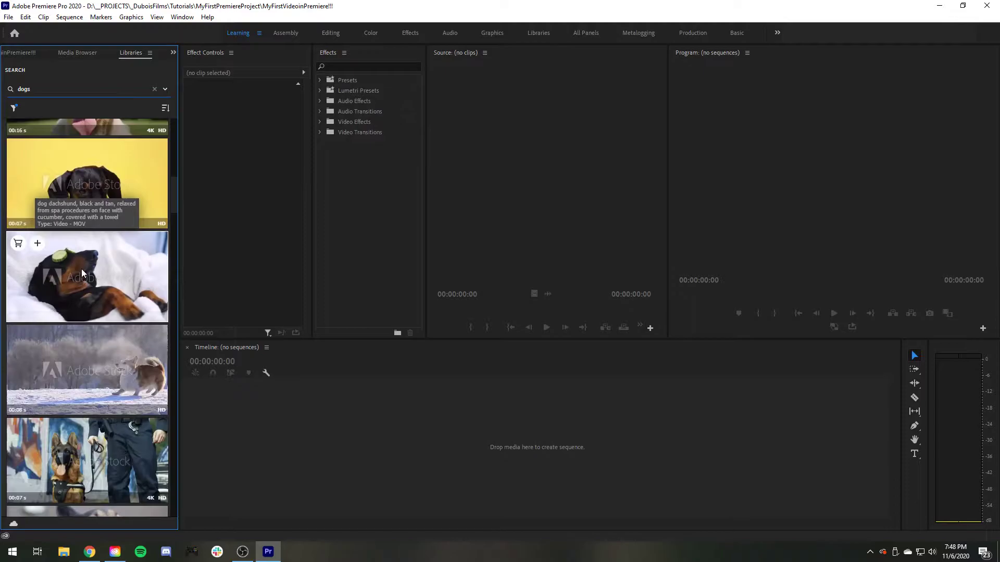
{"action": "scroll", "coordinate": [81, 269], "scroll_direction": "down", "scroll_amount": 5}
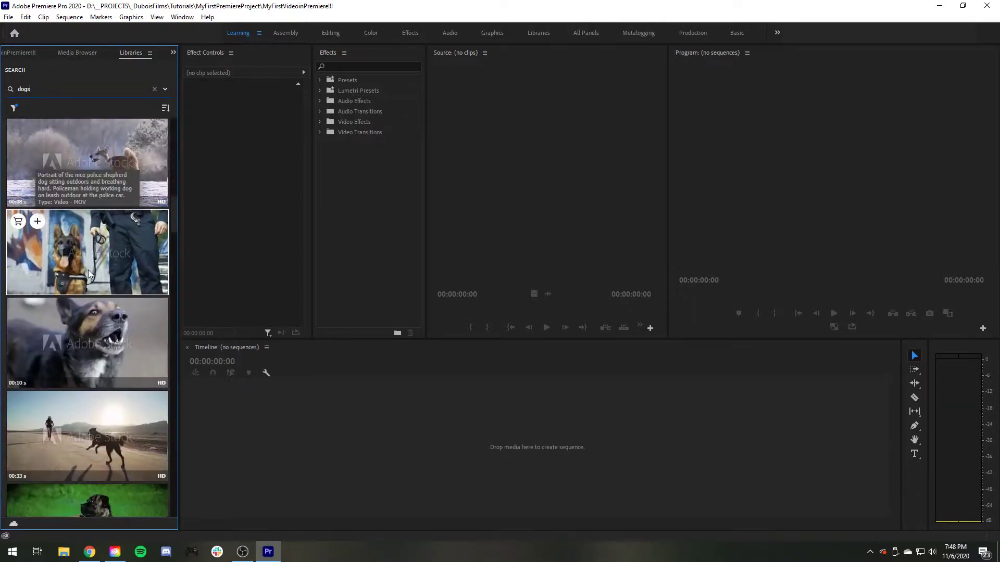
{"action": "scroll", "coordinate": [89, 270], "scroll_direction": "down", "scroll_amount": 3}
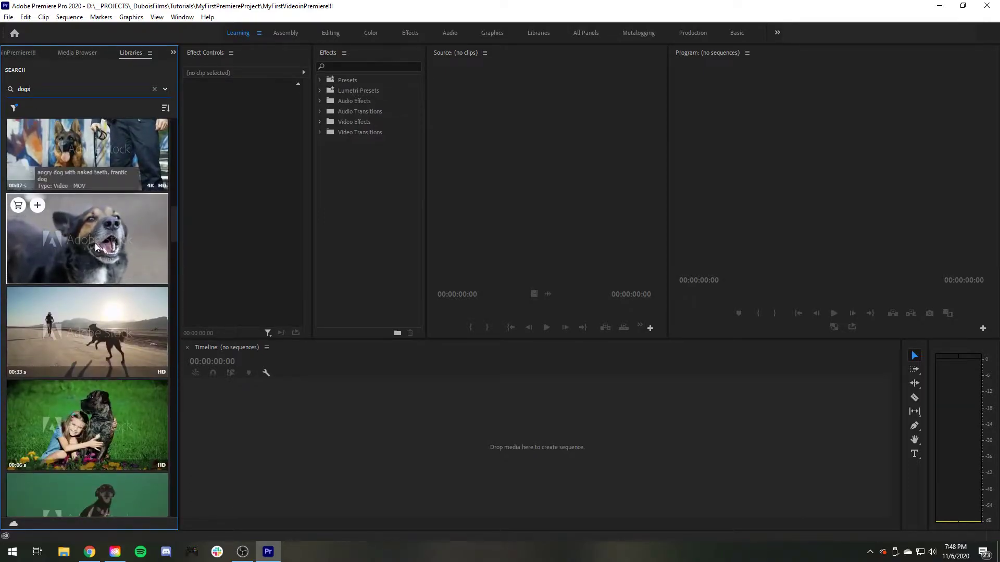
{"action": "scroll", "coordinate": [93, 242], "scroll_direction": "down", "scroll_amount": 3}
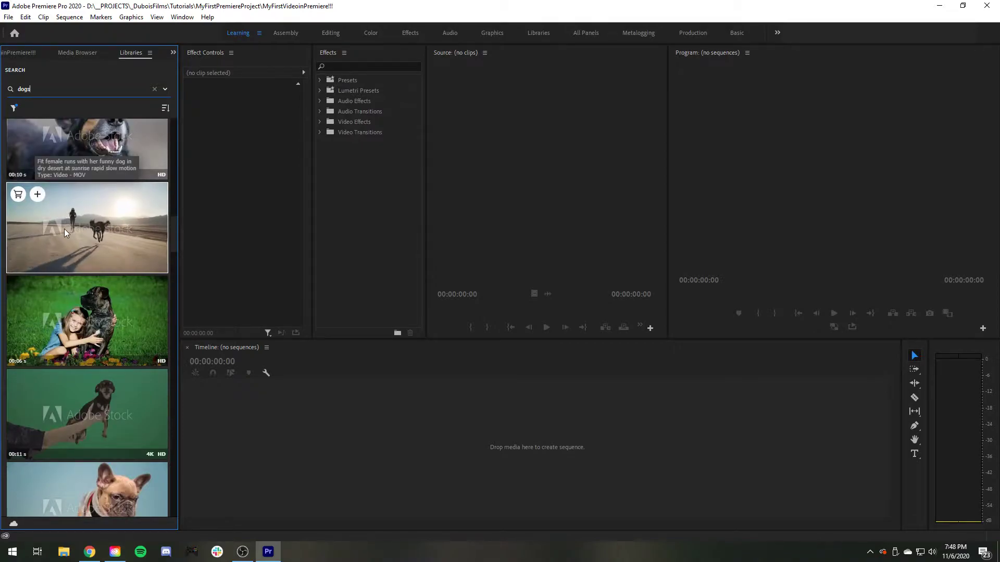
{"action": "scroll", "coordinate": [64, 229], "scroll_direction": "down", "scroll_amount": 3}
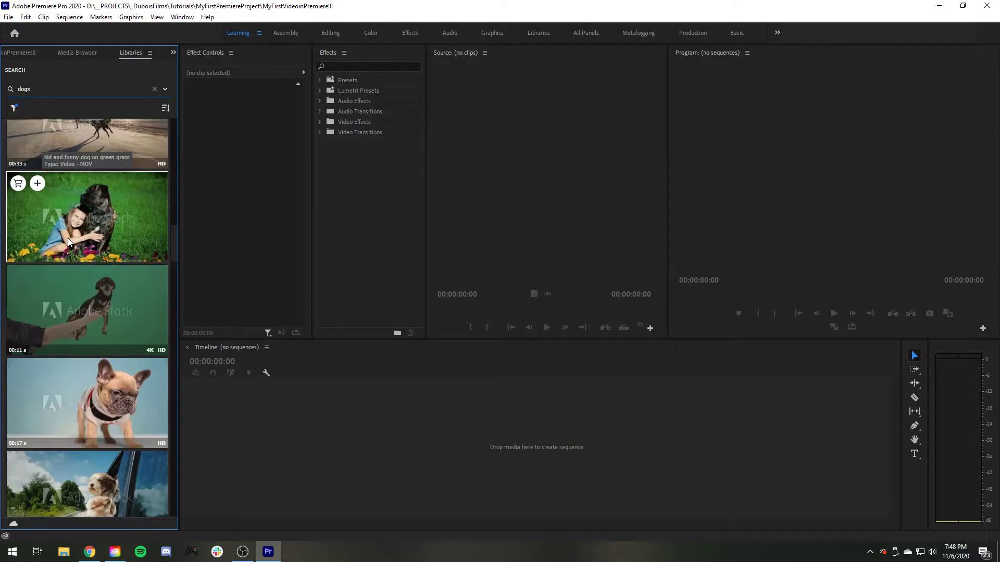
{"action": "scroll", "coordinate": [69, 245], "scroll_direction": "down", "scroll_amount": 10}
{"action": "scroll", "coordinate": [78, 247], "scroll_direction": "down", "scroll_amount": 3}
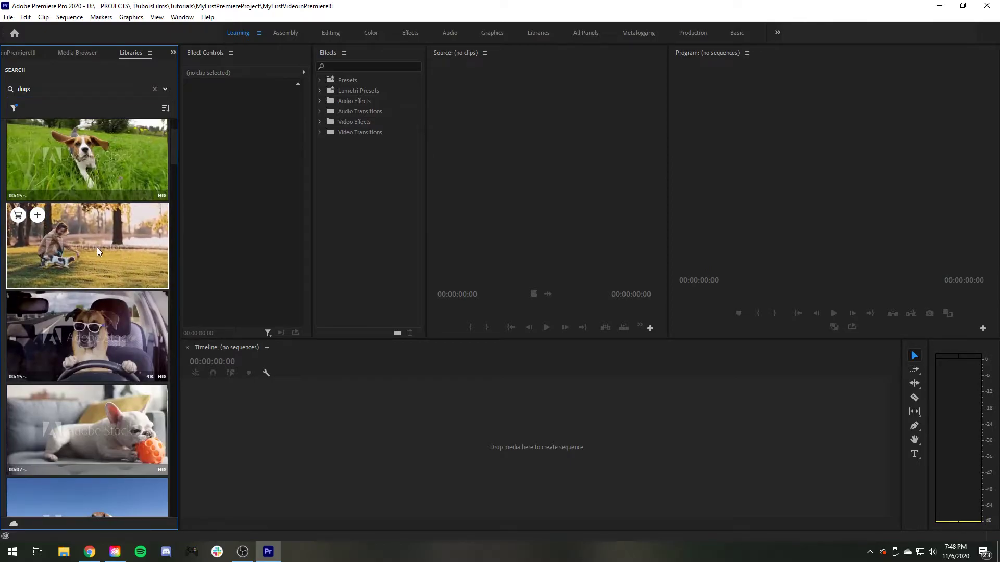
{"action": "left_click", "coordinate": [35, 215]}
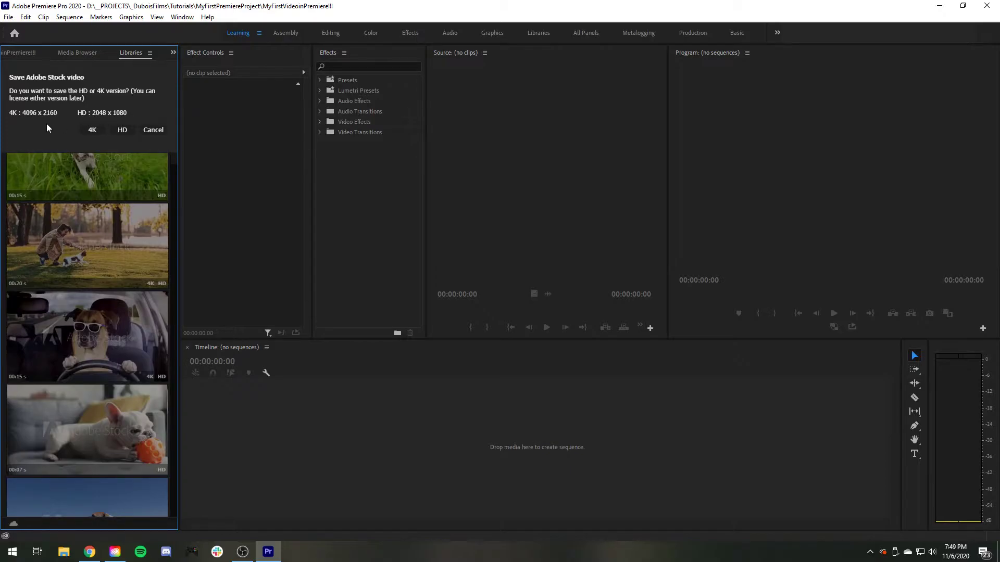
{"action": "left_click", "coordinate": [123, 130]}
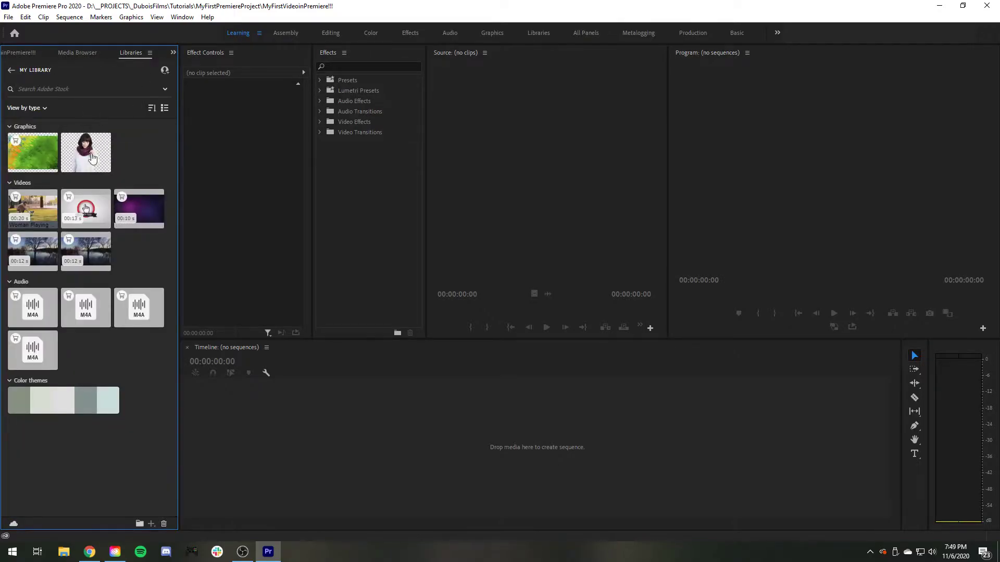
- Add the Woman Playing With Puppy video from the library to the project and scrub through it in the Source Monitor
{"action": "right_click", "coordinate": [42, 205]}
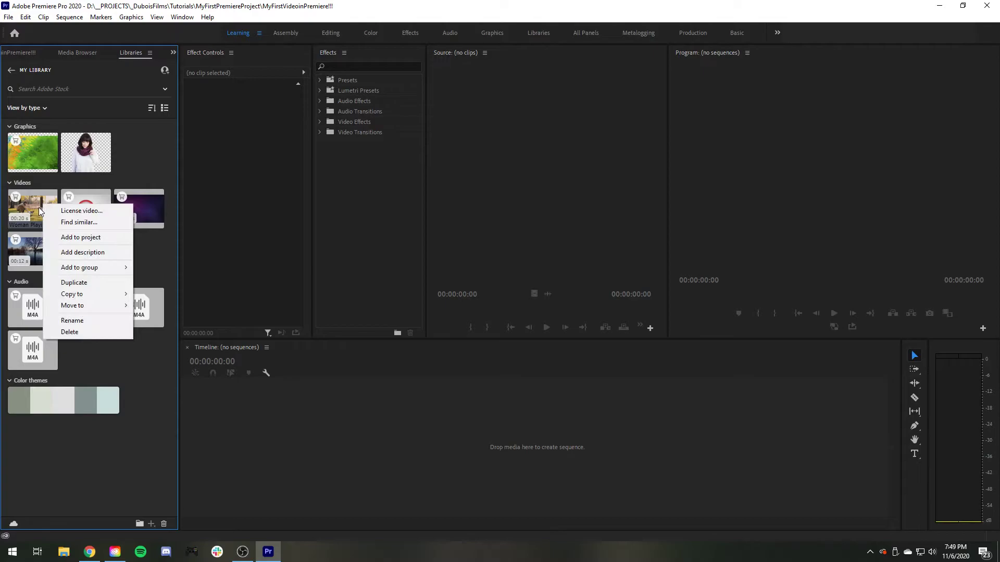
{"action": "left_click", "coordinate": [35, 214]}
{"action": "left_click_drag", "start_coordinate": [34, 211], "coordinate": [96, 272]}
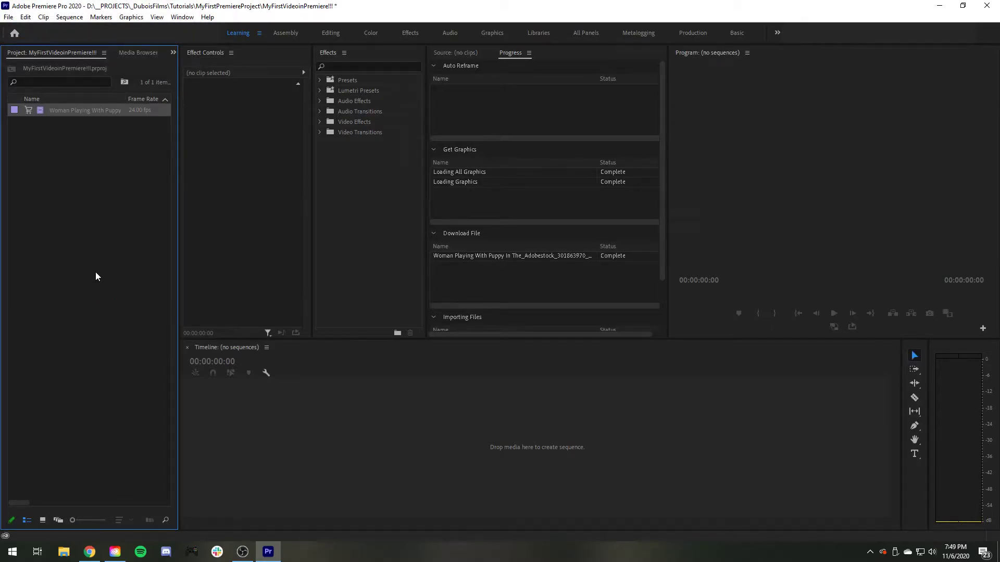
{"action": "double_click", "coordinate": [26, 110]}
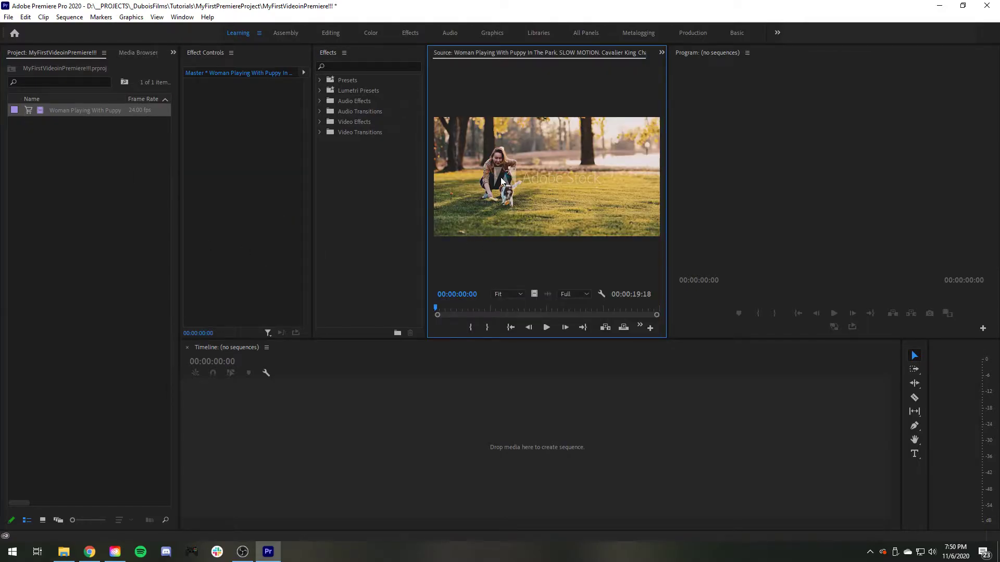
{"action": "left_click_drag", "start_coordinate": [435, 307], "coordinate": [648, 309]}
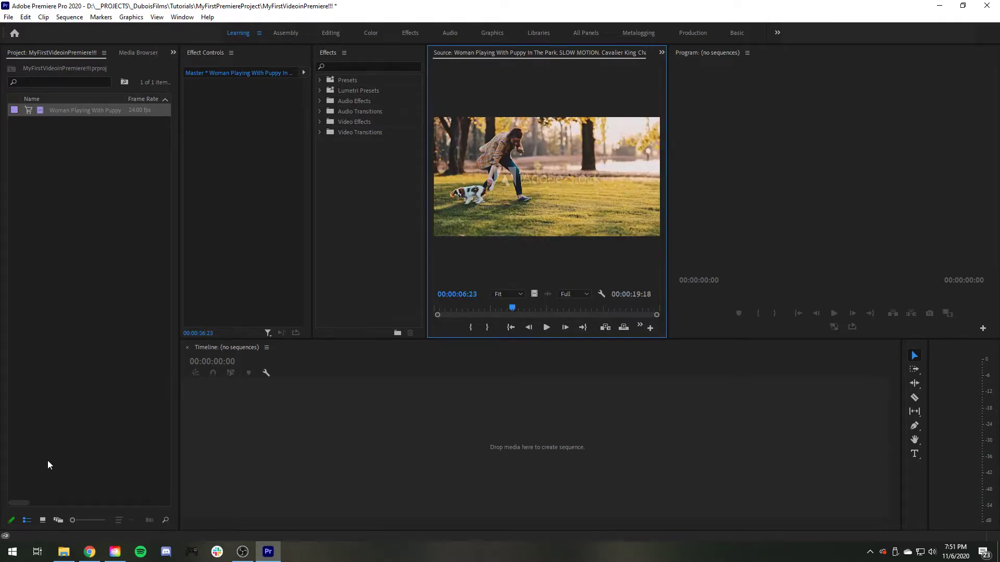
{"action": "left_click", "coordinate": [63, 552]}
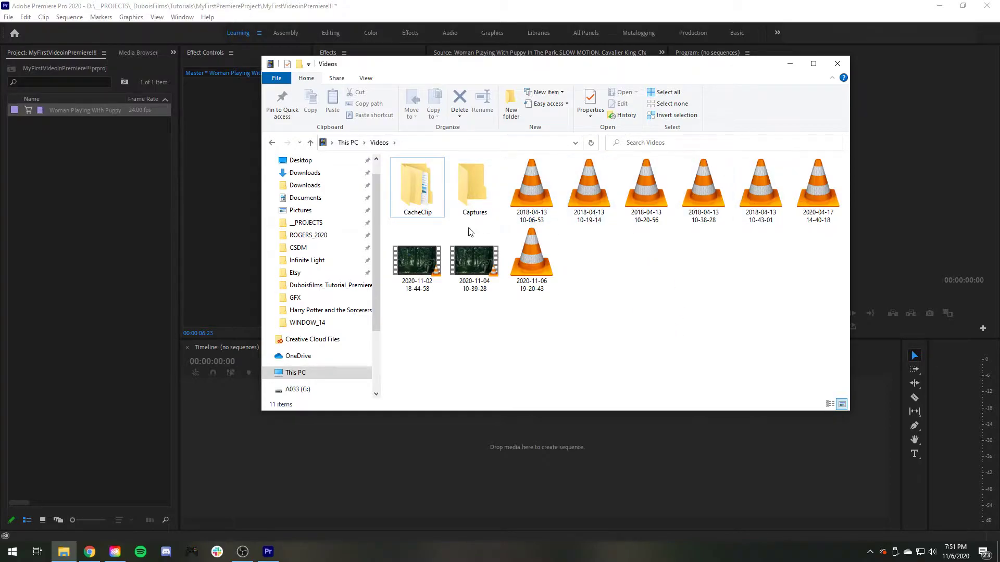
{"action": "left_click_drag", "start_coordinate": [484, 274], "coordinate": [61, 186]}
{"action": "left_click_drag", "start_coordinate": [68, 176], "coordinate": [82, 214]}
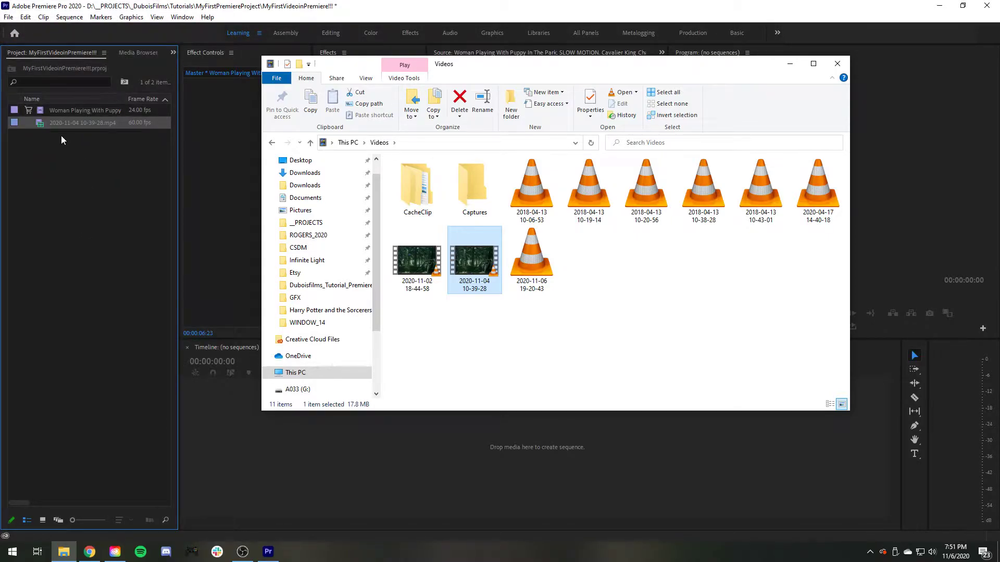
{"action": "left_click", "coordinate": [78, 147]}
{"action": "double_click", "coordinate": [38, 123]}
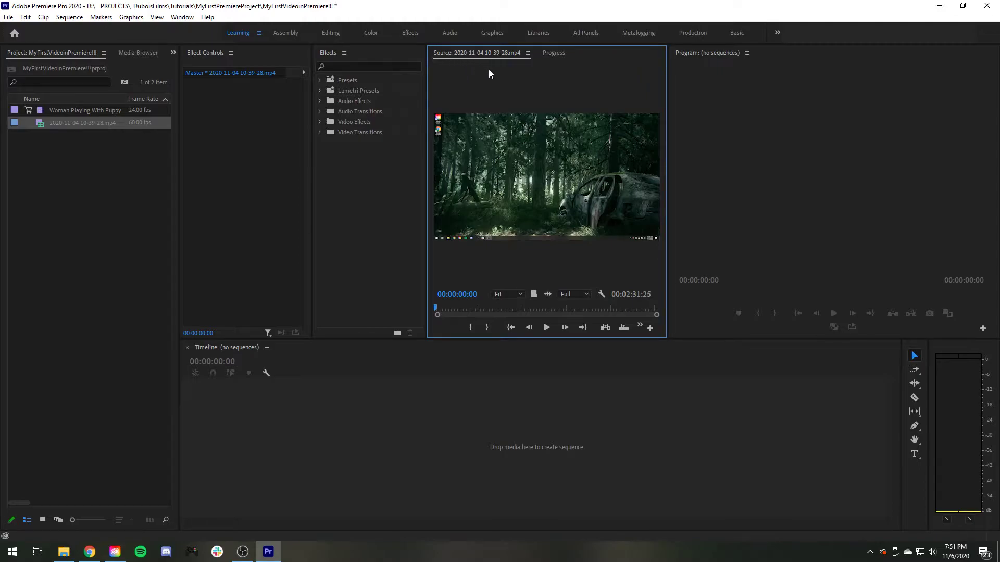
{"action": "left_click_drag", "start_coordinate": [444, 308], "coordinate": [525, 311]}
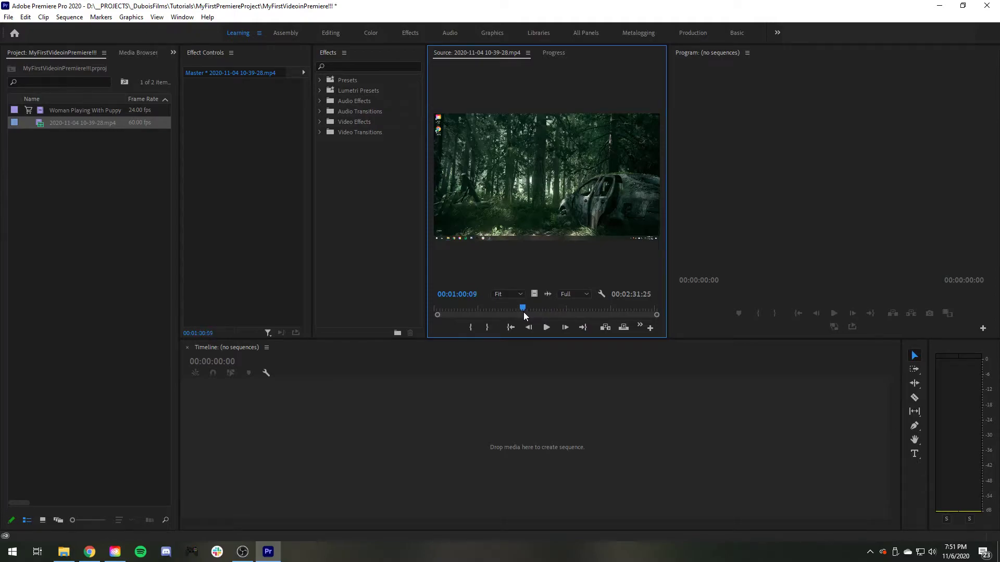
{"action": "left_click", "coordinate": [52, 163]}
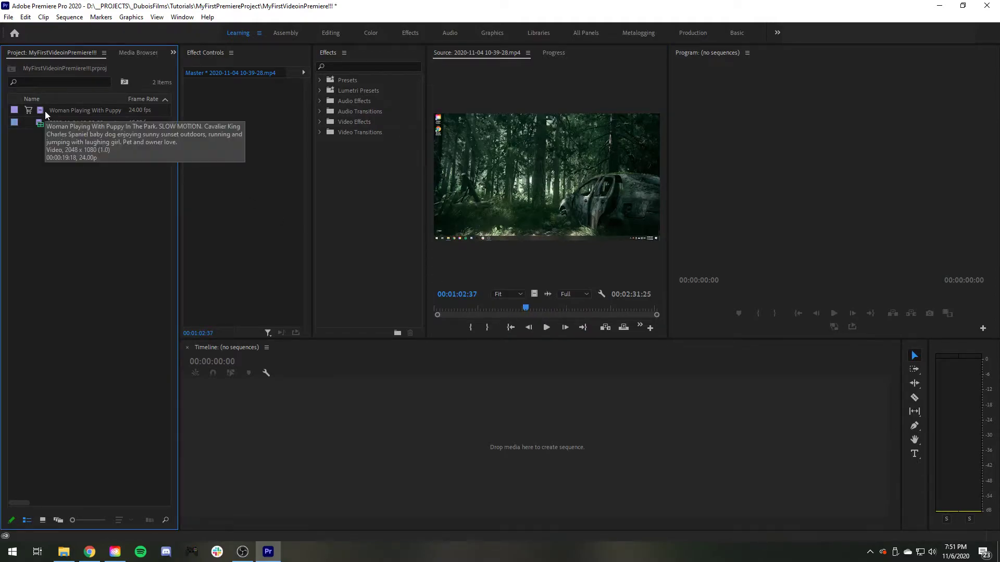
- Open the Import dialog and browse from This PC to the Videos folder
{"action": "left_click", "coordinate": [9, 18]}
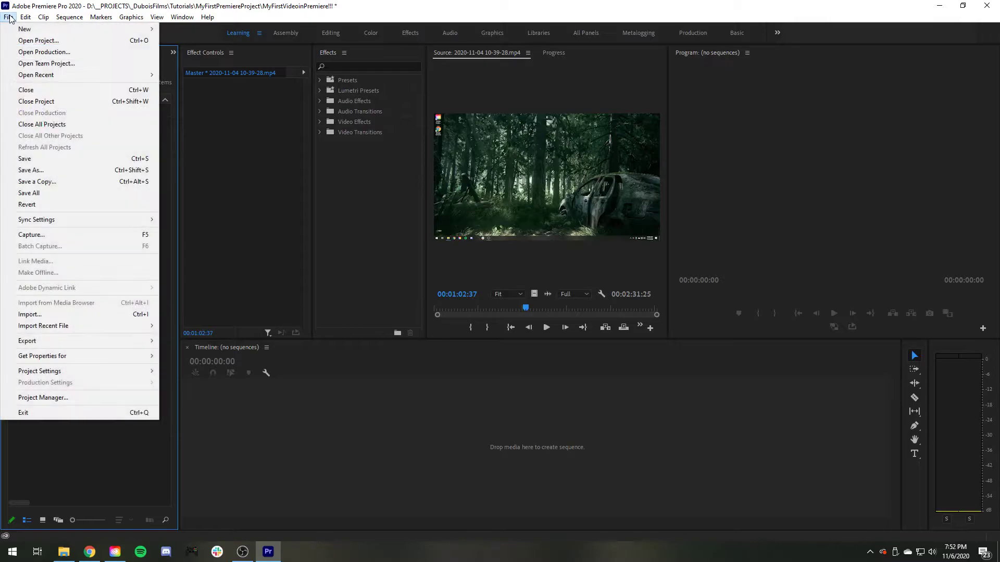
{"action": "left_click", "coordinate": [85, 315]}
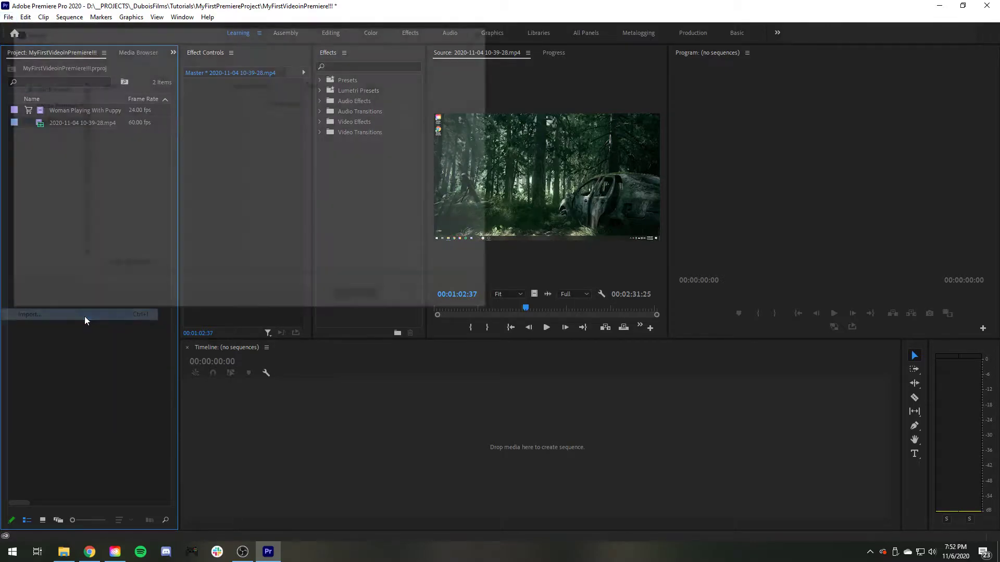
{"action": "left_click_drag", "start_coordinate": [201, 34], "coordinate": [347, 60]}
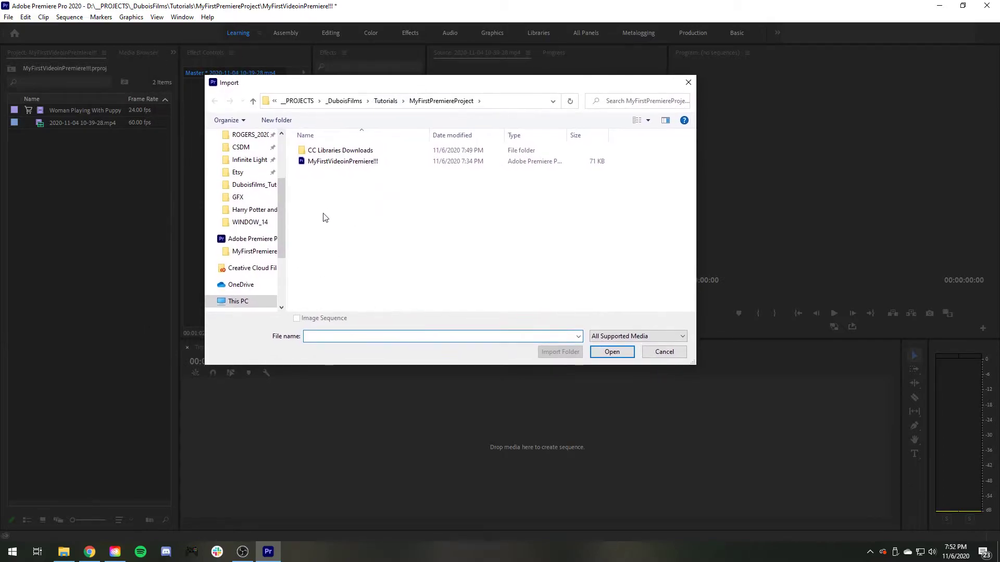
{"action": "scroll", "coordinate": [260, 228], "scroll_direction": "up", "scroll_amount": 5}
{"action": "scroll", "coordinate": [250, 250], "scroll_direction": "down", "scroll_amount": 8}
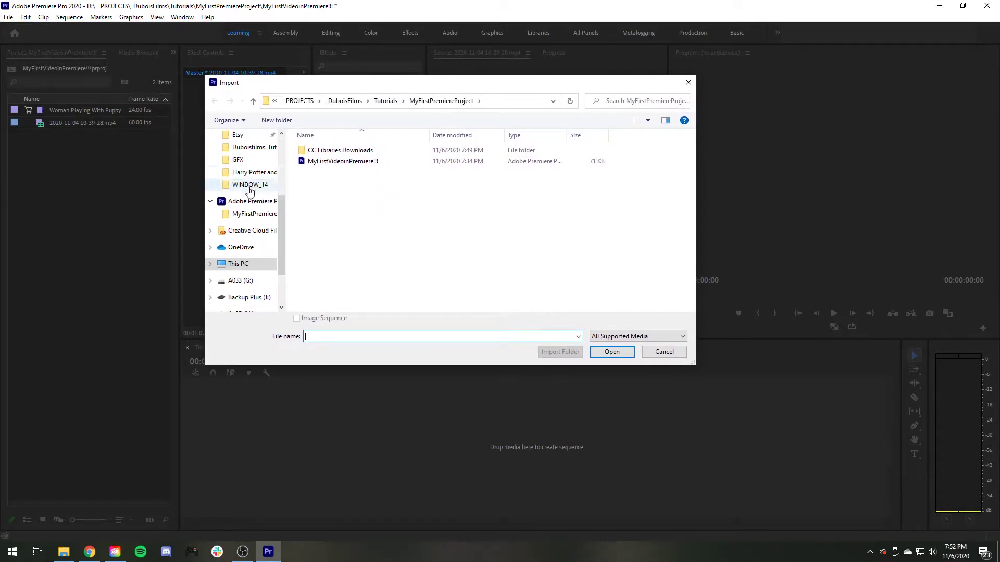
{"action": "scroll", "coordinate": [248, 271], "scroll_direction": "down", "scroll_amount": 1}
{"action": "scroll", "coordinate": [250, 212], "scroll_direction": "up", "scroll_amount": 1}
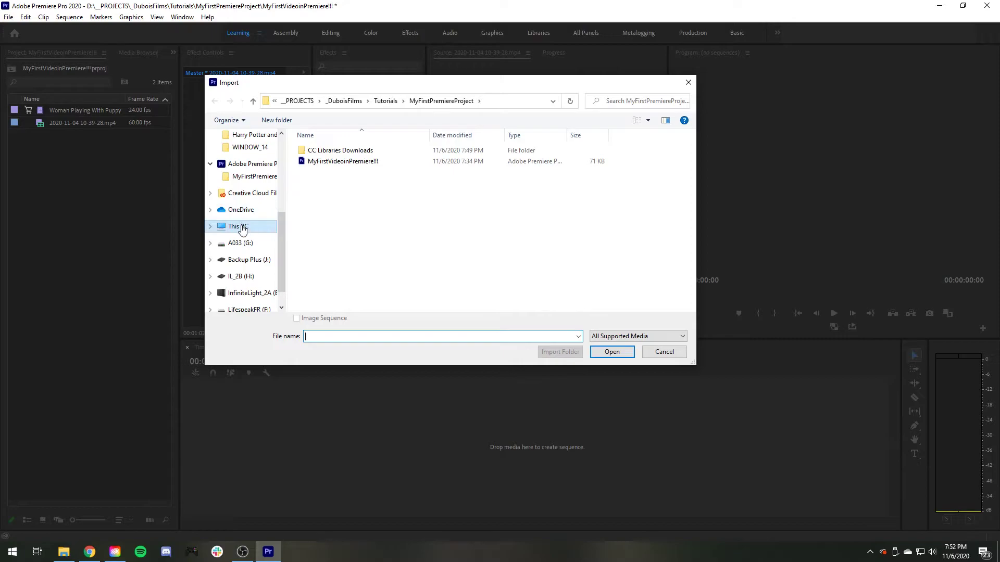
{"action": "left_click", "coordinate": [240, 227]}
{"action": "double_click", "coordinate": [321, 244]}
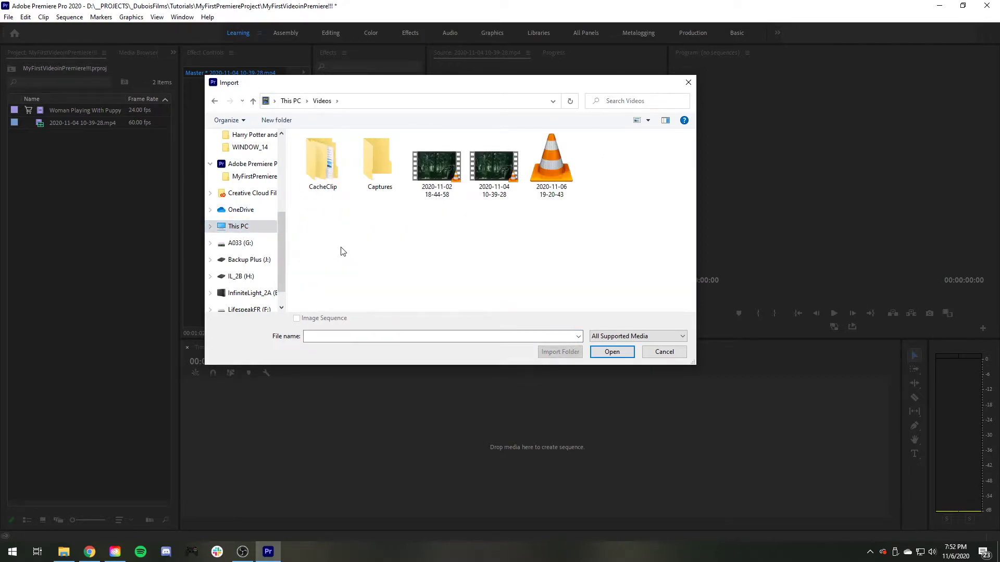
{"action": "left_click", "coordinate": [564, 173]}
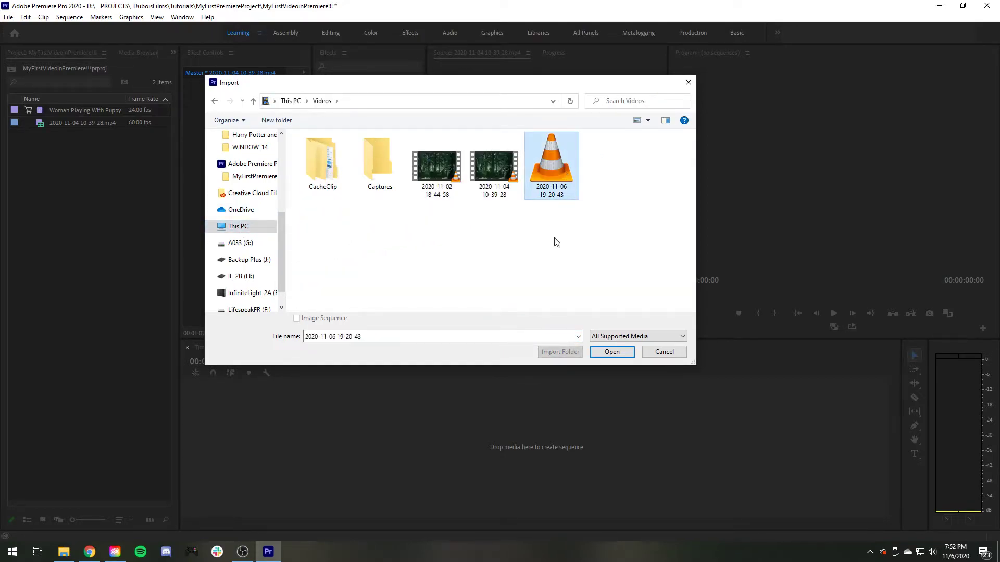
{"action": "left_click", "coordinate": [494, 172]}
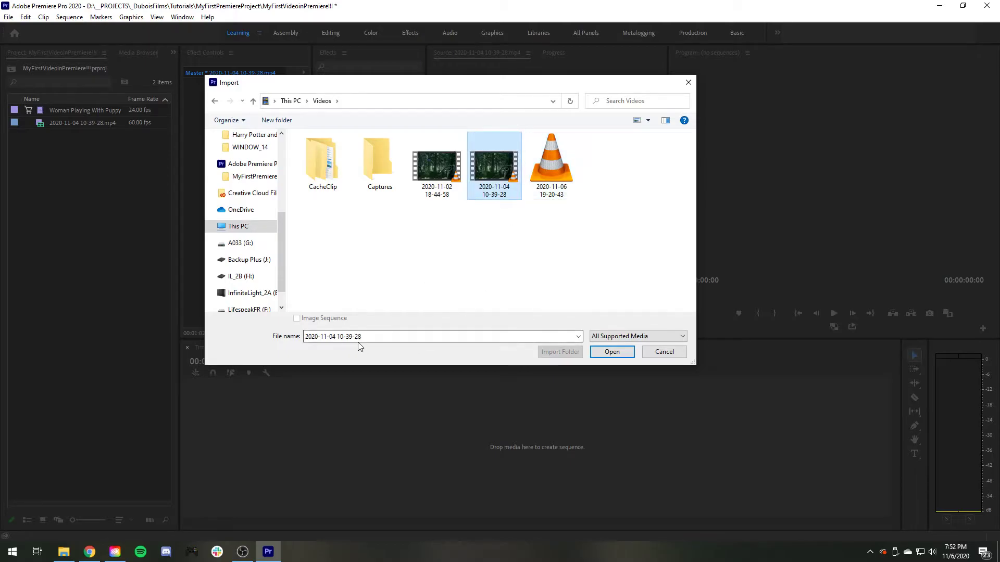
{"action": "left_click", "coordinate": [608, 353]}
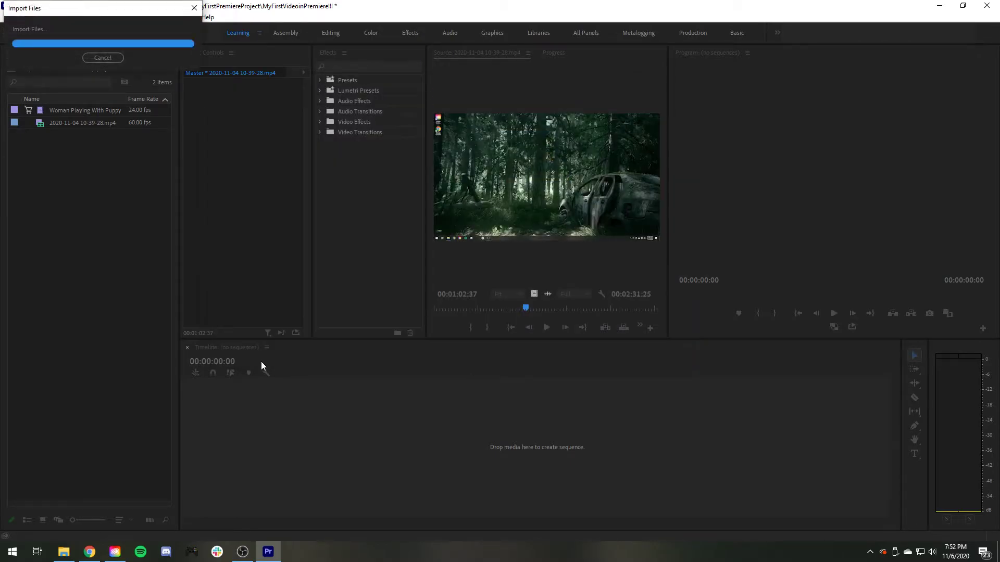
{"action": "left_click", "coordinate": [48, 216]}
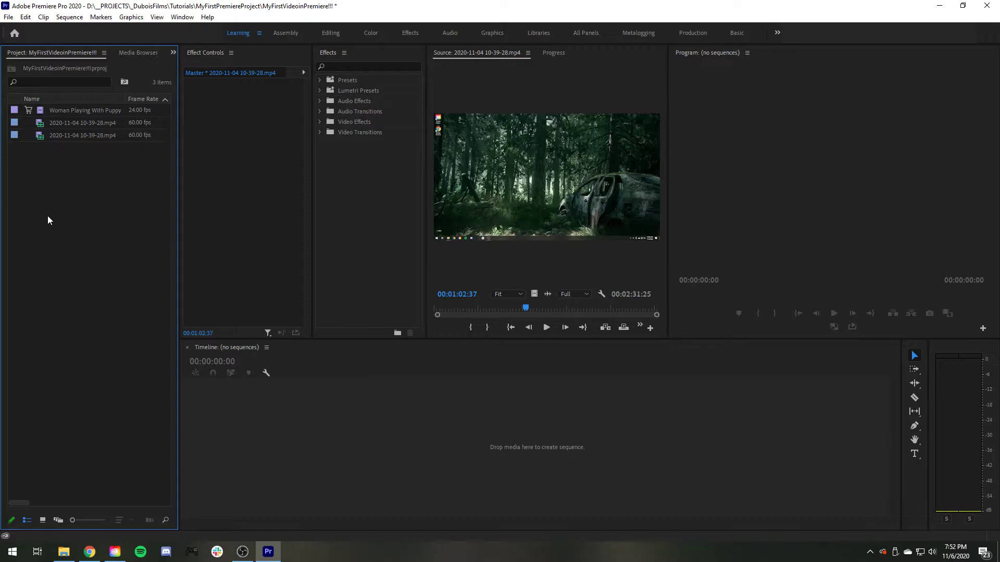
- Import InfiniteLight_V04.1 Alt.mp4 from the D: (Internal Storage) drive through the Media Browser
{"action": "left_click", "coordinate": [134, 53]}
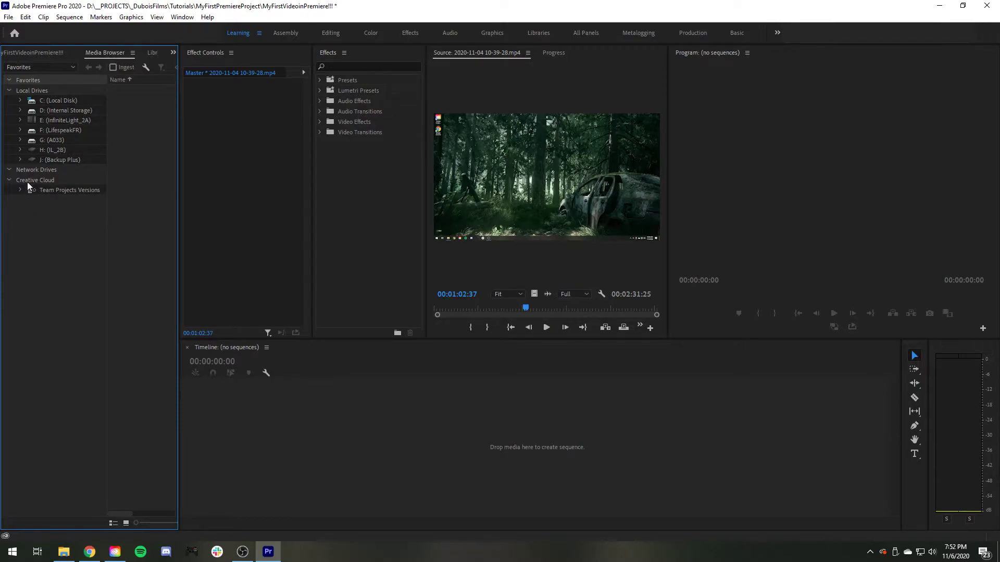
{"action": "left_click", "coordinate": [45, 99]}
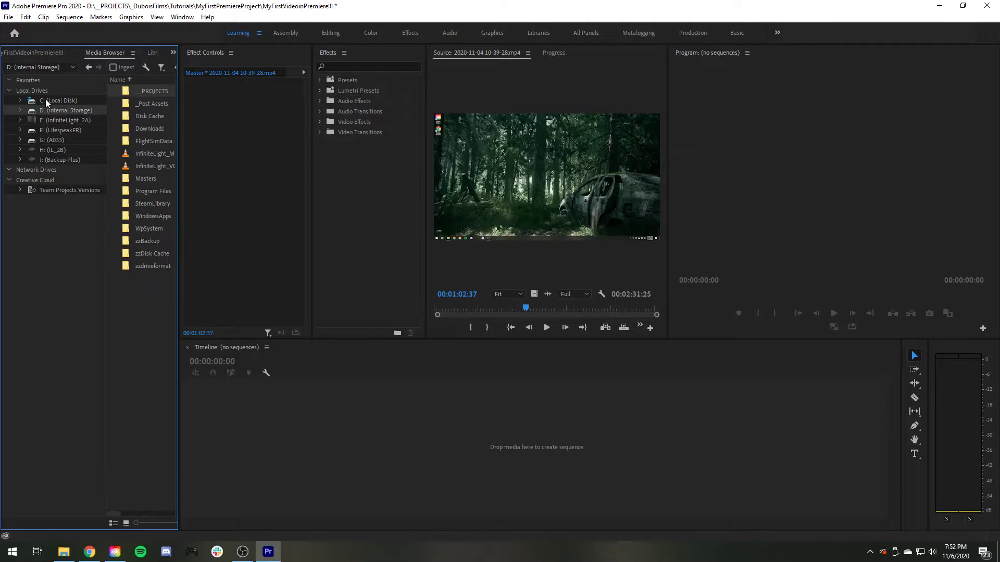
{"action": "left_click", "coordinate": [51, 110]}
{"action": "left_click_drag", "start_coordinate": [179, 208], "coordinate": [211, 208]}
{"action": "right_click", "coordinate": [127, 168]}
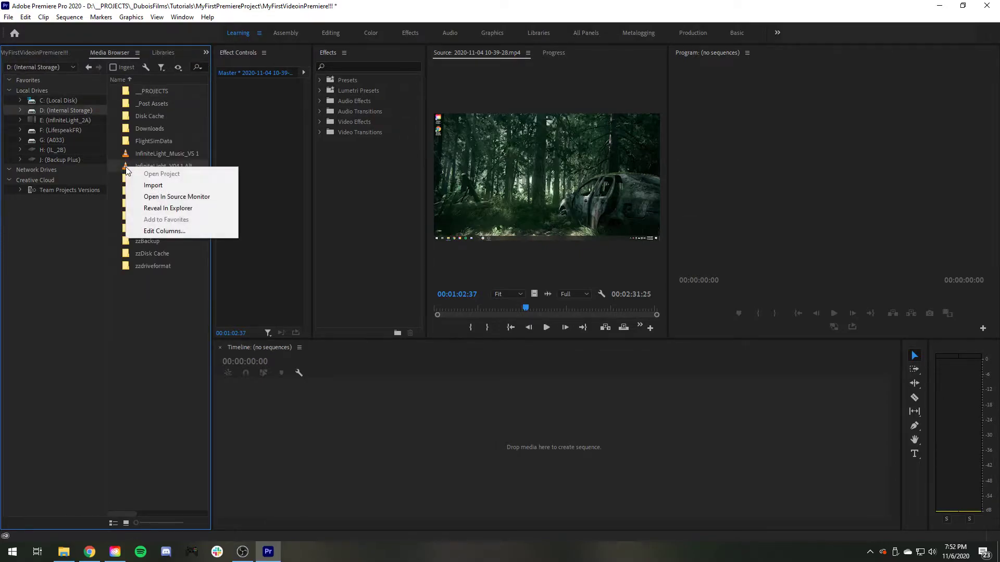
{"action": "left_click", "coordinate": [146, 186]}
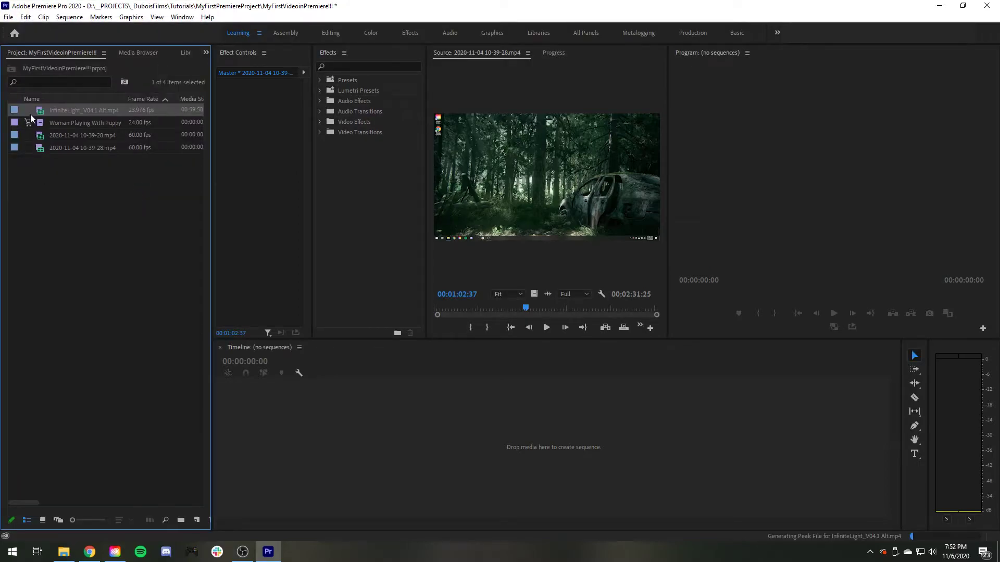
{"action": "left_click", "coordinate": [43, 123]}
{"action": "left_click", "coordinate": [42, 135]}
{"action": "left_click", "coordinate": [42, 147]}
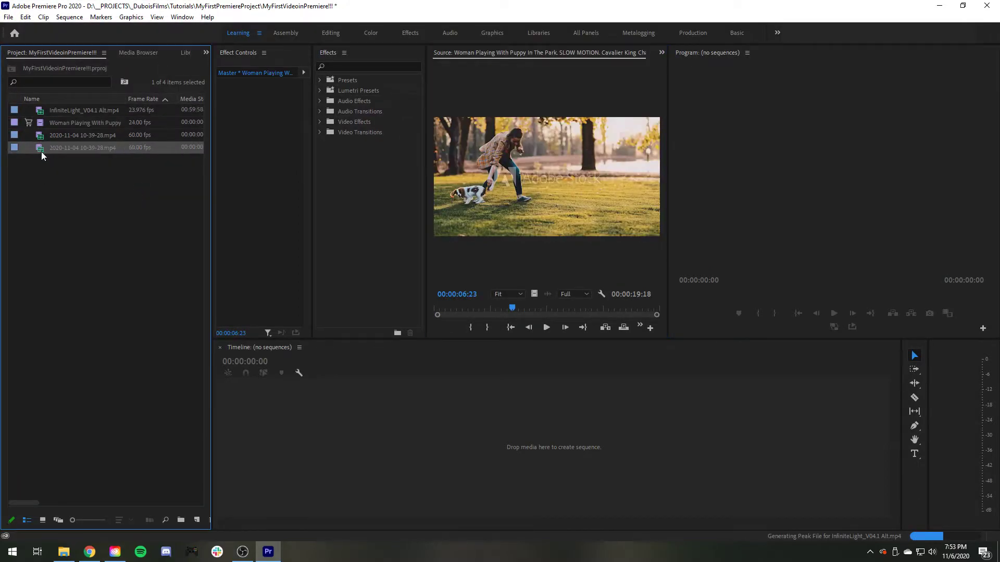
{"action": "left_click", "coordinate": [43, 136]}
{"action": "left_click", "coordinate": [42, 122]}
{"action": "left_click", "coordinate": [42, 112]}
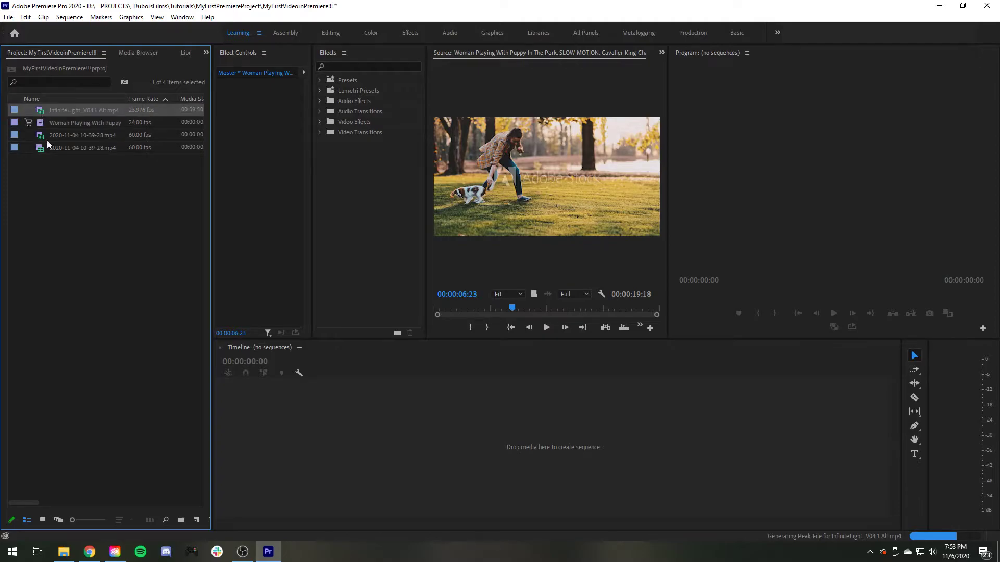
{"action": "left_click", "coordinate": [47, 140]}
{"action": "left_click", "coordinate": [41, 143]}
{"action": "left_click", "coordinate": [41, 135]}
{"action": "left_click", "coordinate": [40, 123]}
{"action": "left_click", "coordinate": [39, 114]}
{"action": "left_click", "coordinate": [48, 179]}
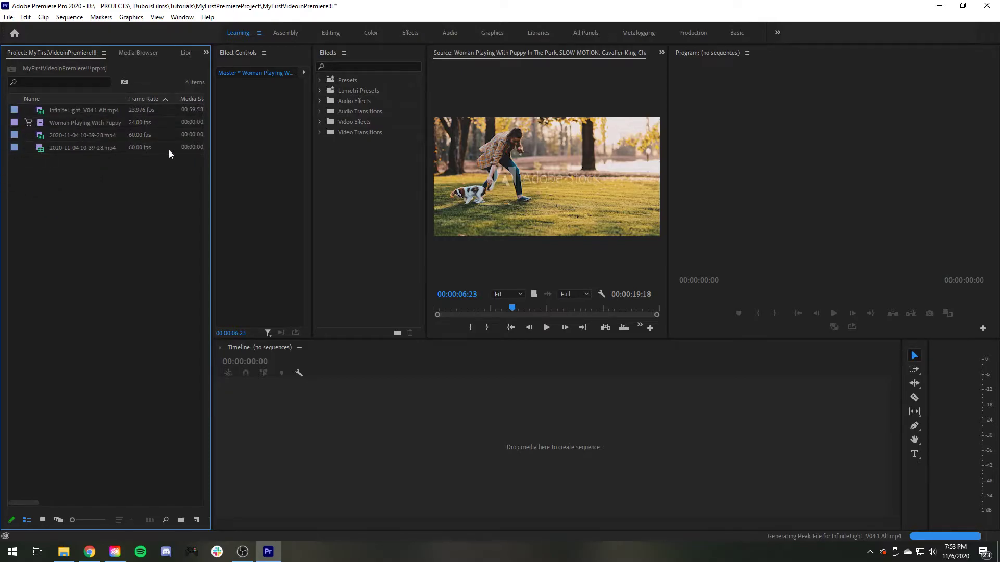
{"action": "left_click", "coordinate": [42, 146]}
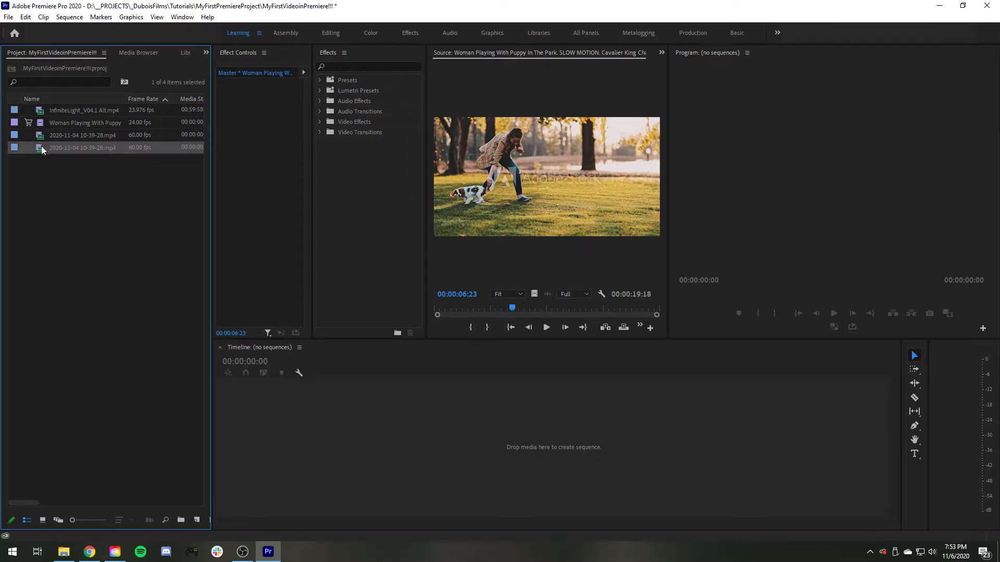
{"action": "double_click", "coordinate": [42, 147]}
{"action": "double_click", "coordinate": [41, 135]}
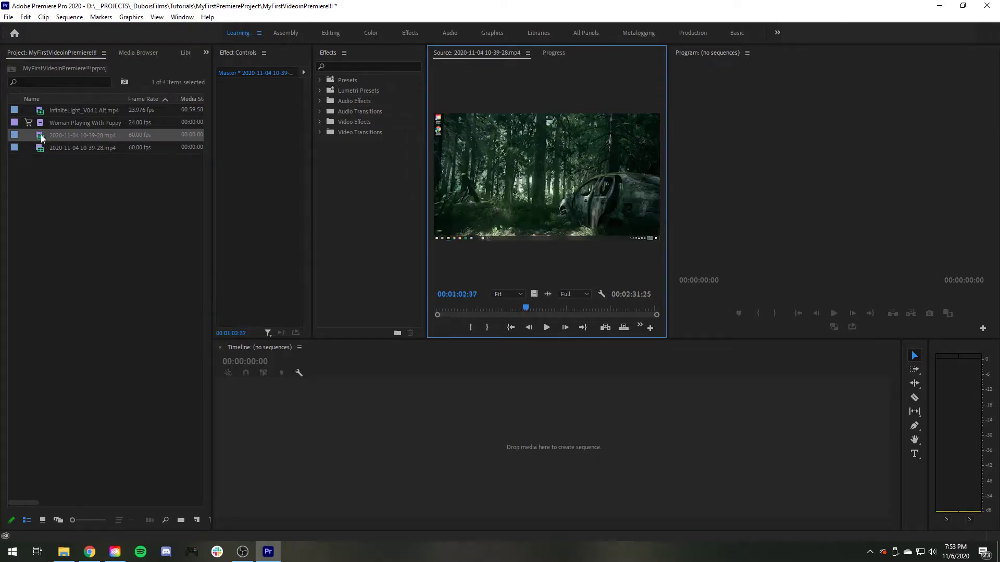
{"action": "double_click", "coordinate": [42, 120]}
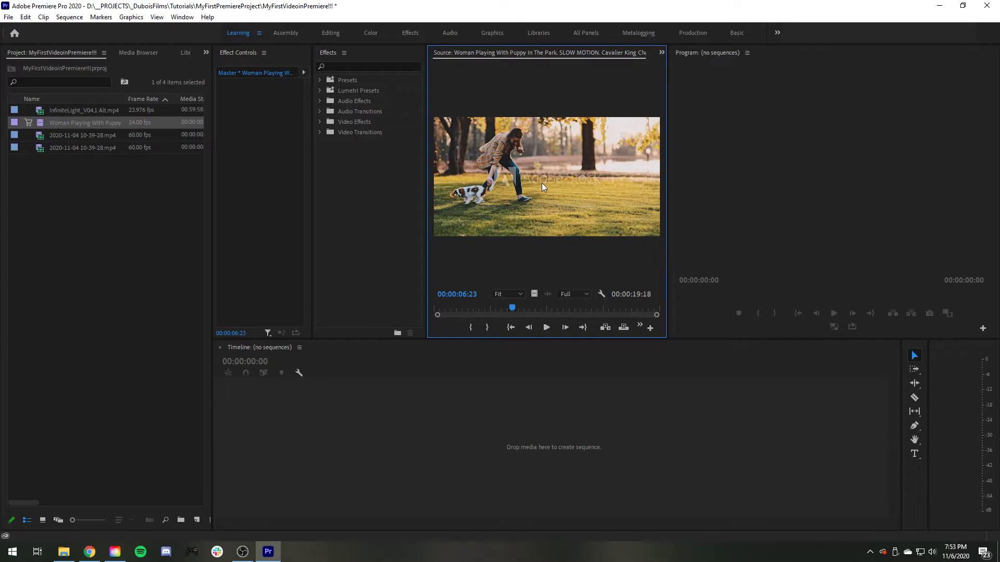
{"action": "left_click", "coordinate": [547, 327]}
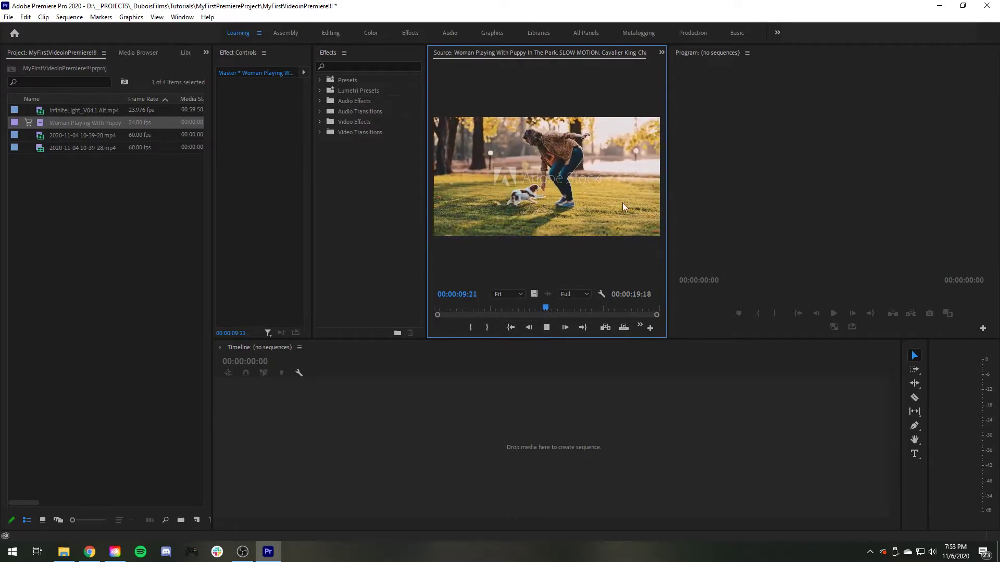
{"action": "left_click", "coordinate": [545, 328]}
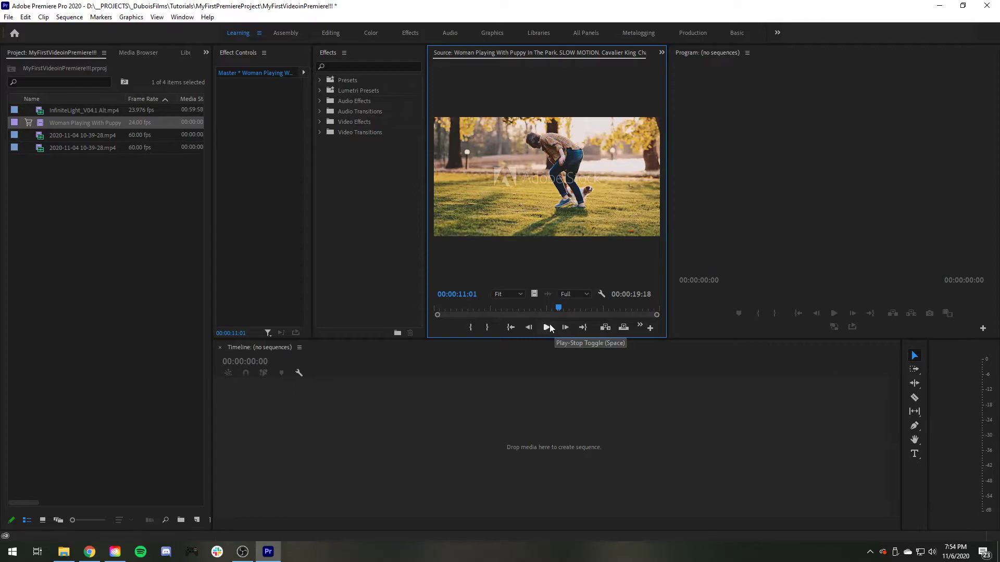
{"action": "double_click", "coordinate": [44, 136]}
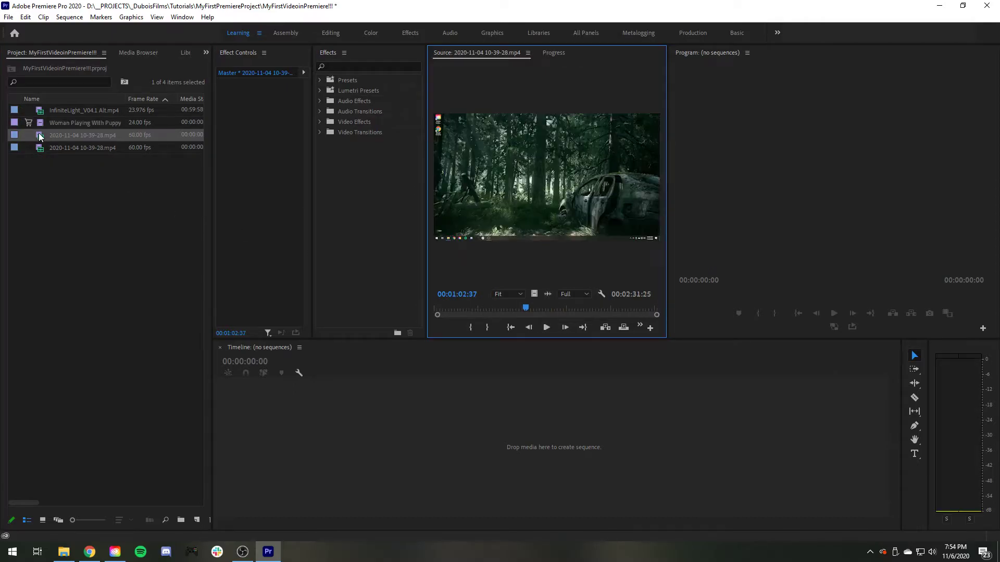
{"action": "left_click", "coordinate": [546, 328]}
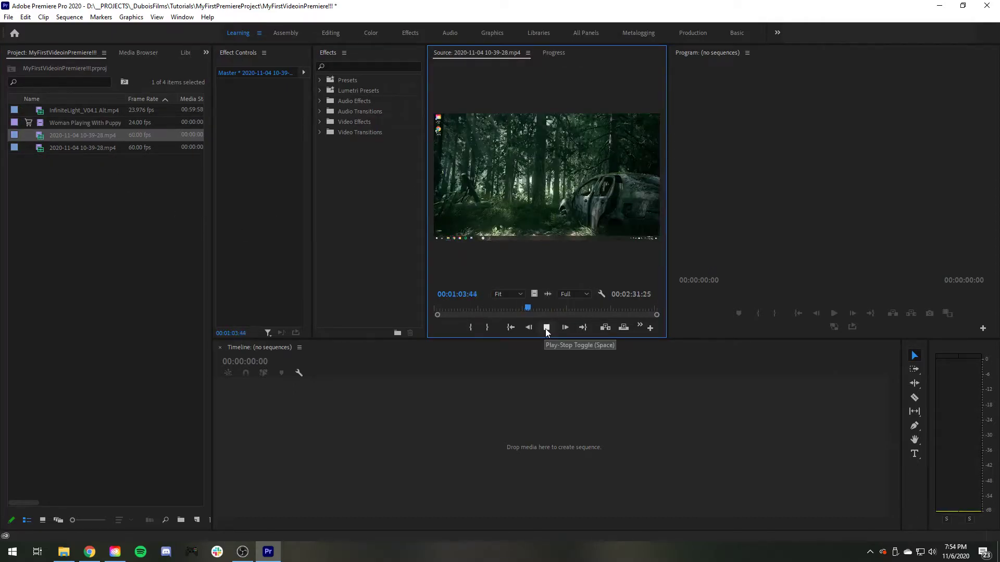
{"action": "left_click", "coordinate": [545, 329]}
- Play Woman Playing With Puppy in the Source Monitor and scrub back to 00:00:04:19
{"action": "double_click", "coordinate": [42, 123]}
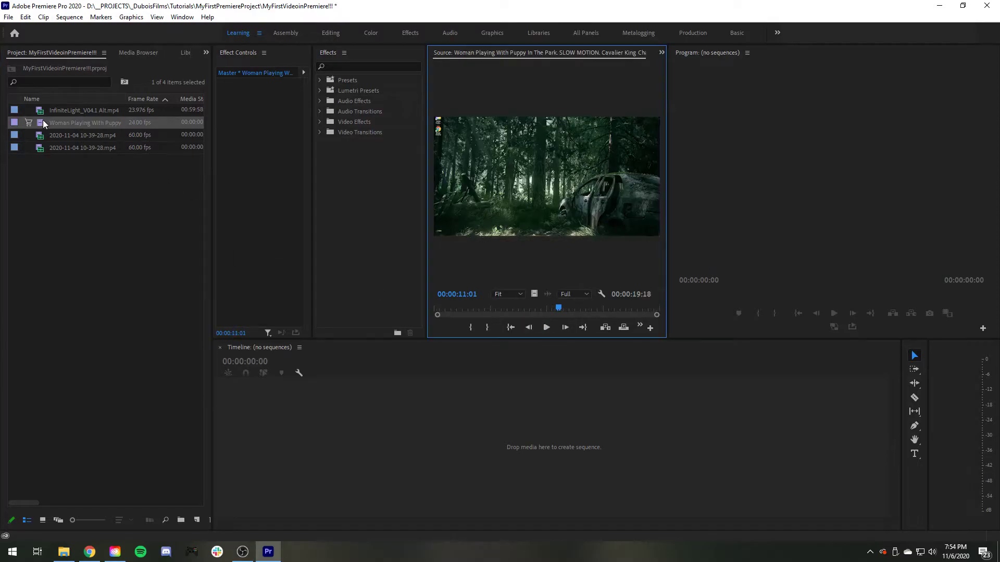
{"action": "left_click", "coordinate": [547, 327]}
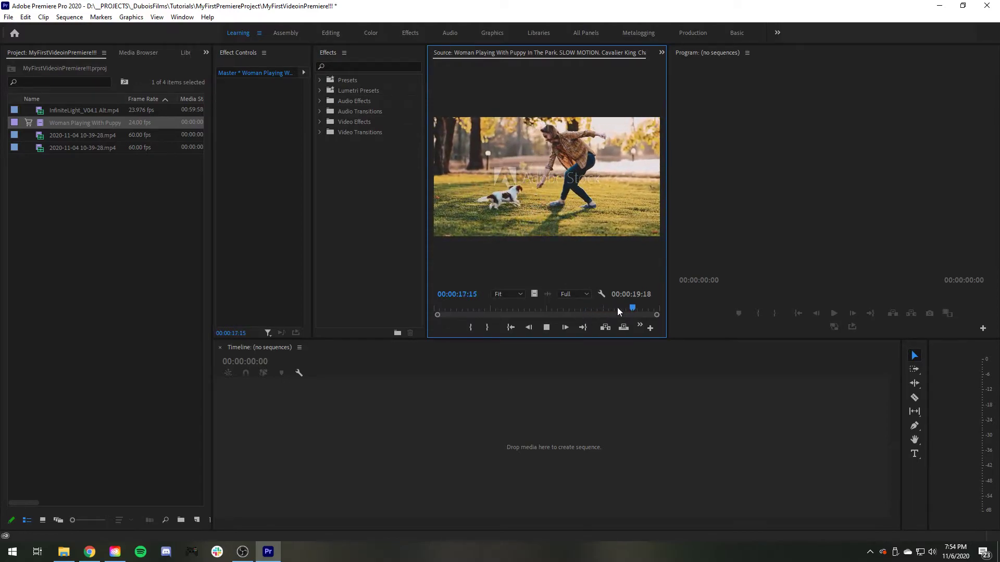
{"action": "left_click_drag", "start_coordinate": [640, 308], "coordinate": [521, 308]}
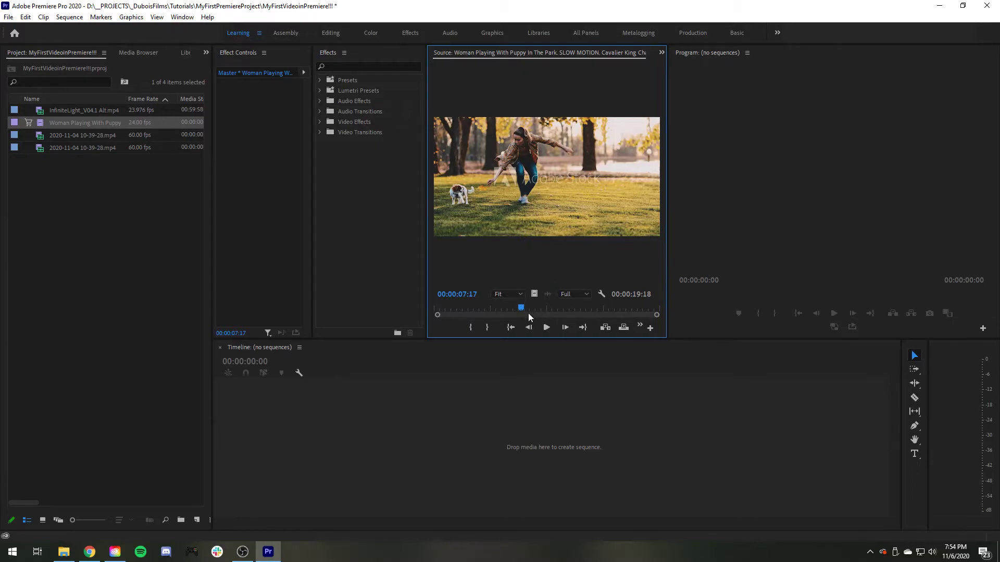
{"action": "left_click_drag", "start_coordinate": [522, 307], "coordinate": [499, 318]}
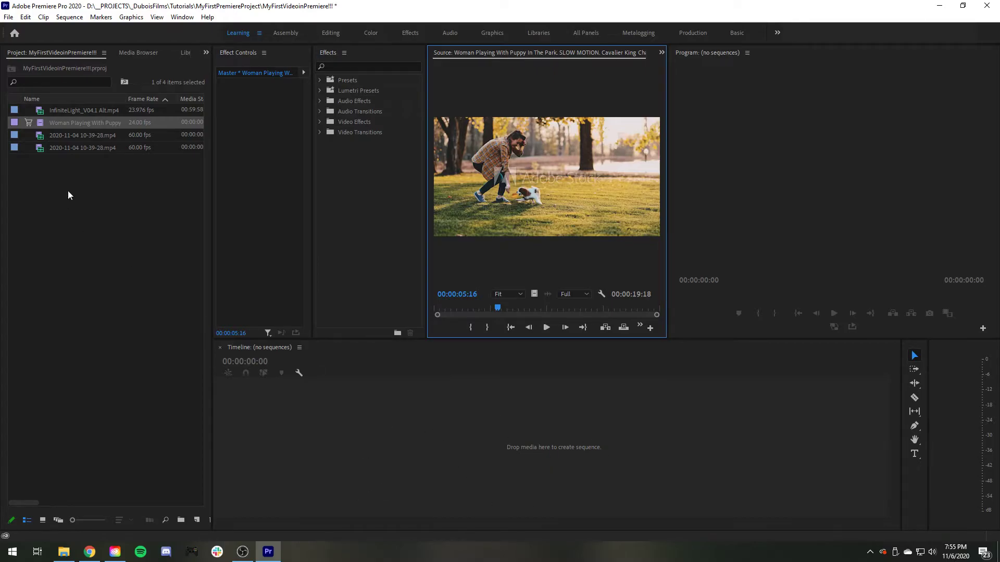
{"action": "left_click_drag", "start_coordinate": [526, 312], "coordinate": [487, 308]}
- Create a sequence from the Woman Playing With Puppy clip in the empty timeline and scrub its playhead to 01:00:10:00
{"action": "left_click", "coordinate": [42, 122]}
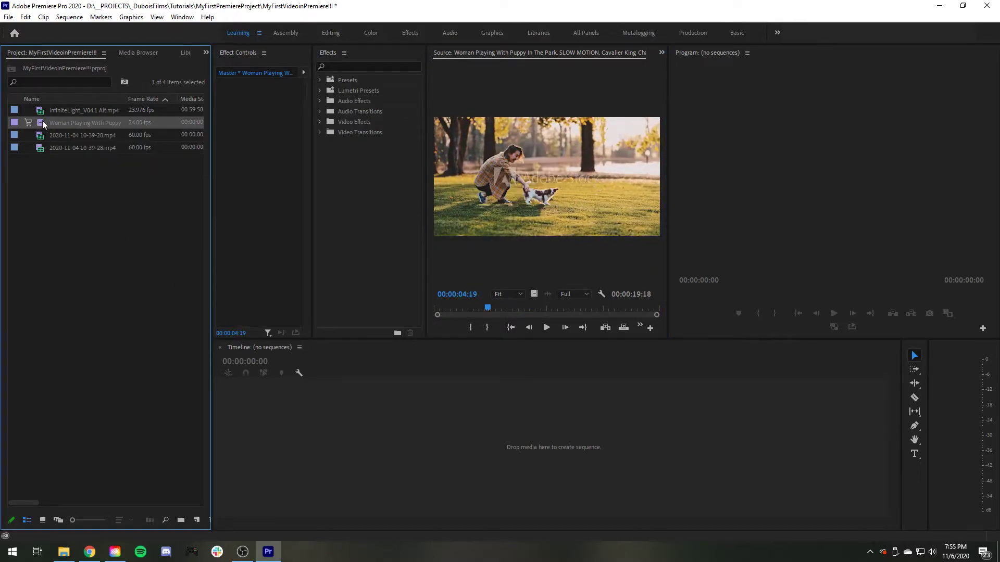
{"action": "left_click_drag", "start_coordinate": [42, 120], "coordinate": [538, 450]}
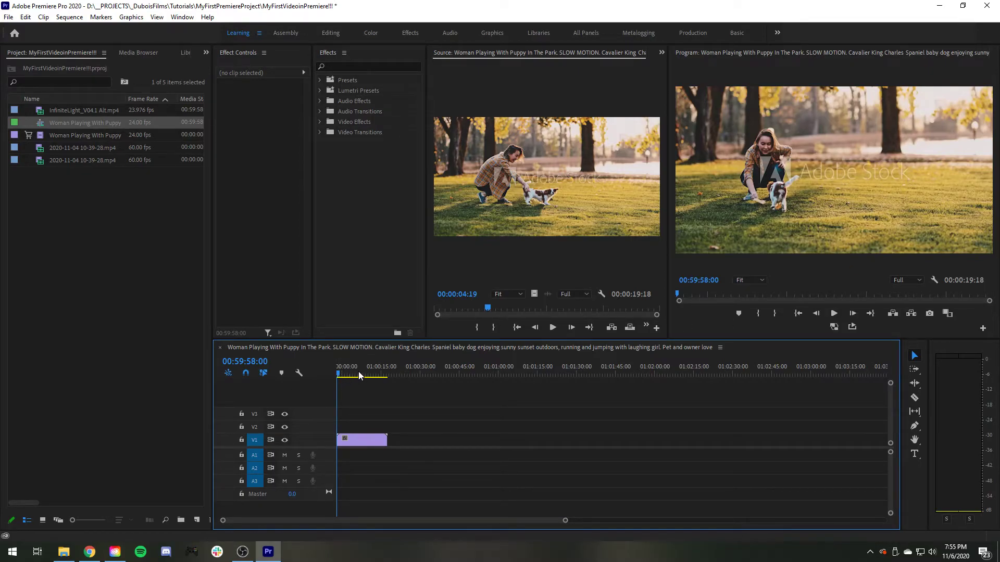
{"action": "left_click_drag", "start_coordinate": [338, 374], "coordinate": [359, 377]}
{"action": "mouse_move", "coordinate": [364, 377]}
{"action": "left_mouse_down"}
{"action": "mouse_move", "coordinate": [384, 381]}
{"action": "mouse_move", "coordinate": [348, 384]}
{"action": "mouse_move", "coordinate": [359, 373]}
{"action": "mouse_move", "coordinate": [368, 379]}
{"action": "mouse_move", "coordinate": [355, 384]}
{"action": "mouse_move", "coordinate": [367, 387]}
{"action": "left_mouse_up"}
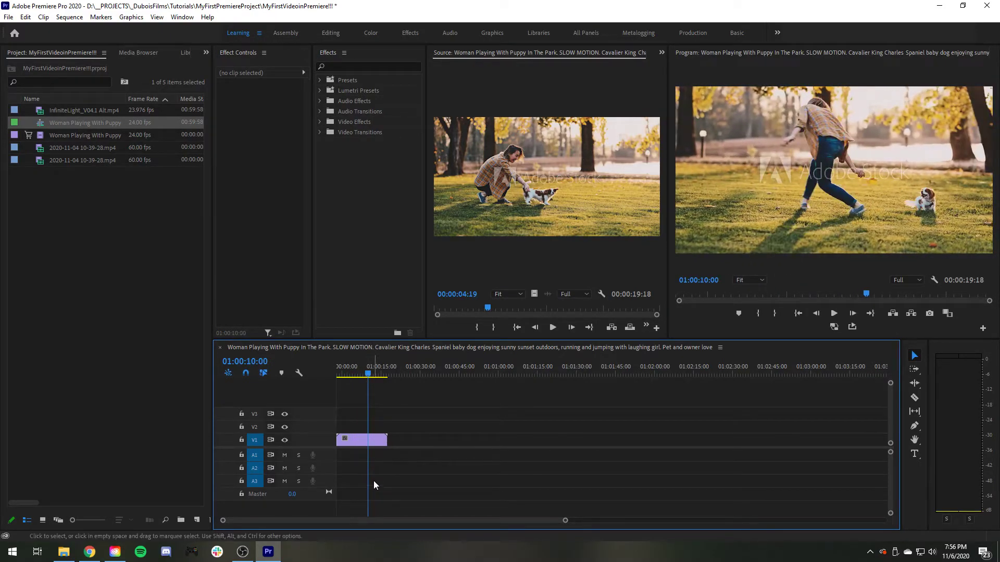
- Select the puppy clip on V1 and scrub through the sequence, leaving the playhead at 01:00:04:19
{"action": "left_click", "coordinate": [379, 442]}
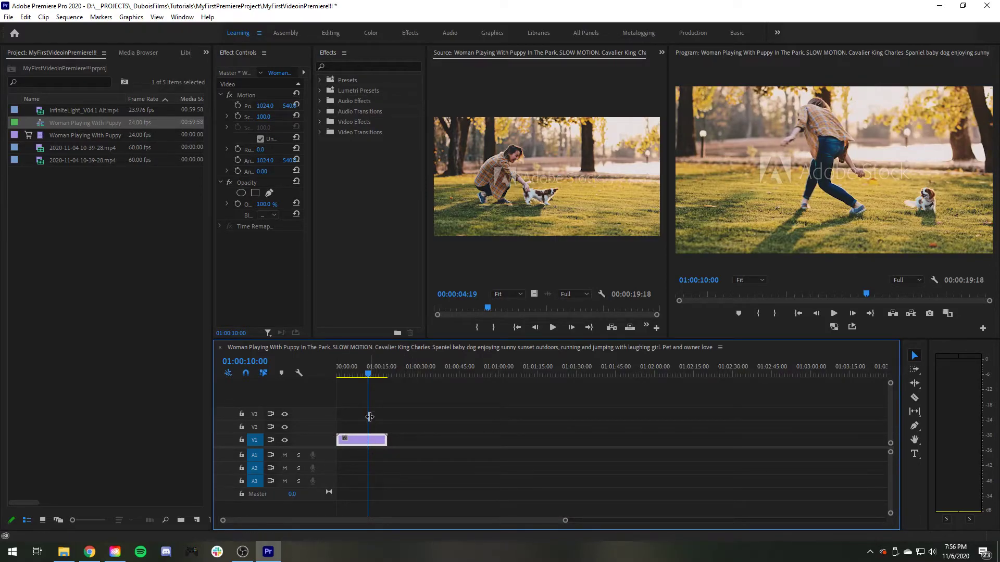
{"action": "left_click", "coordinate": [341, 374]}
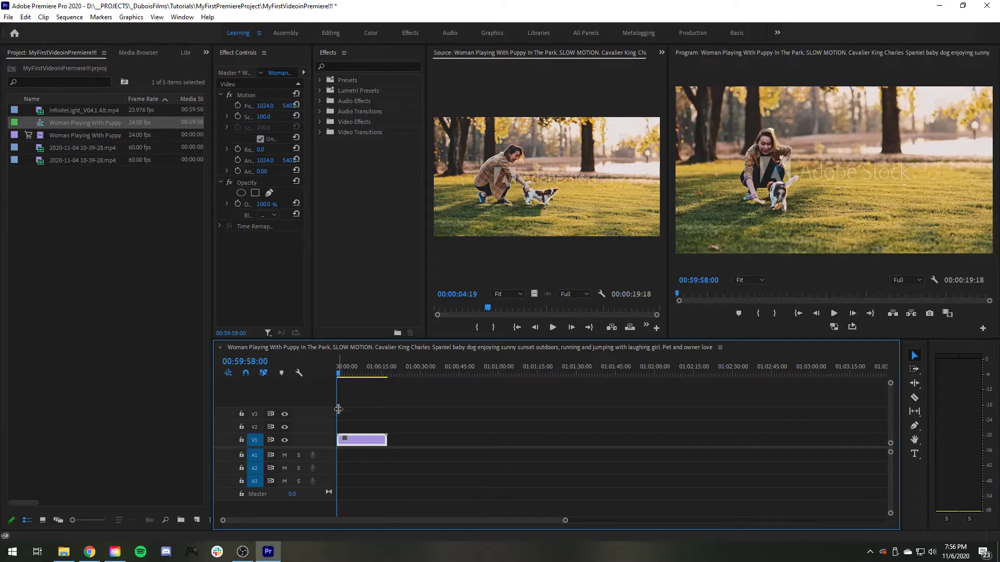
{"action": "left_click", "coordinate": [380, 372]}
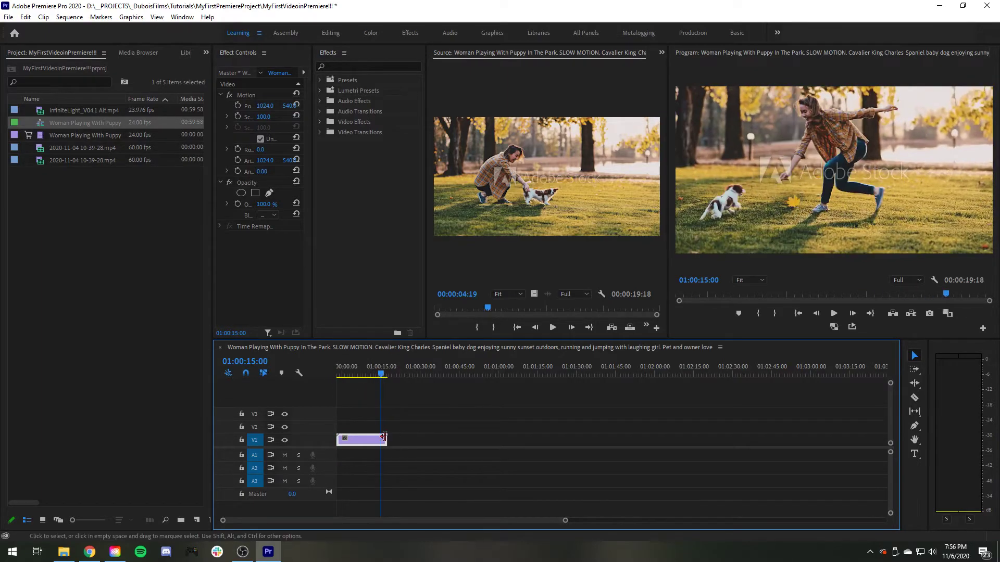
{"action": "left_click_drag", "start_coordinate": [379, 373], "coordinate": [356, 385]}
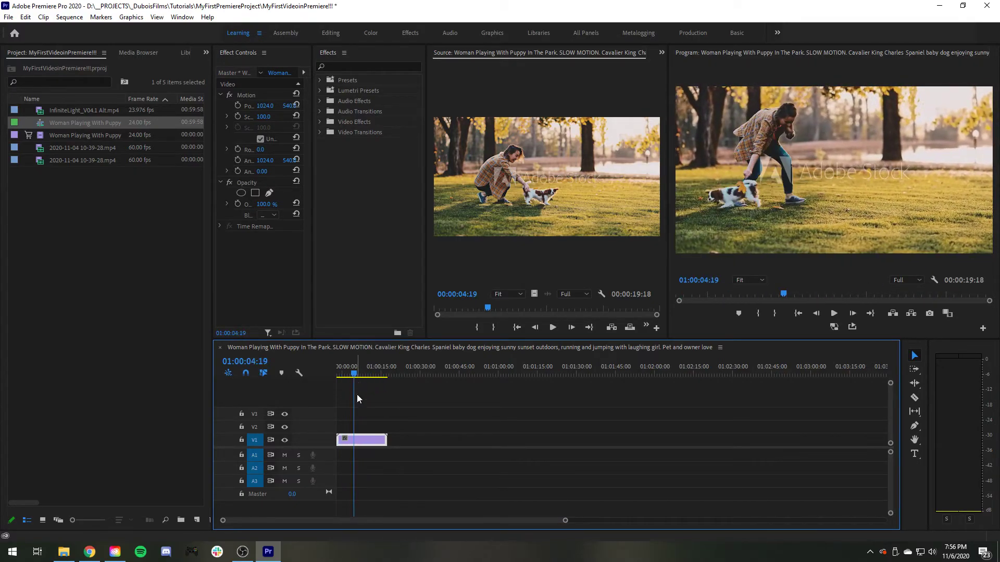
- Play the puppy sequence briefly, deselect its clip and scrub the playhead back to 01:00:03:00
{"action": "left_click", "coordinate": [834, 312]}
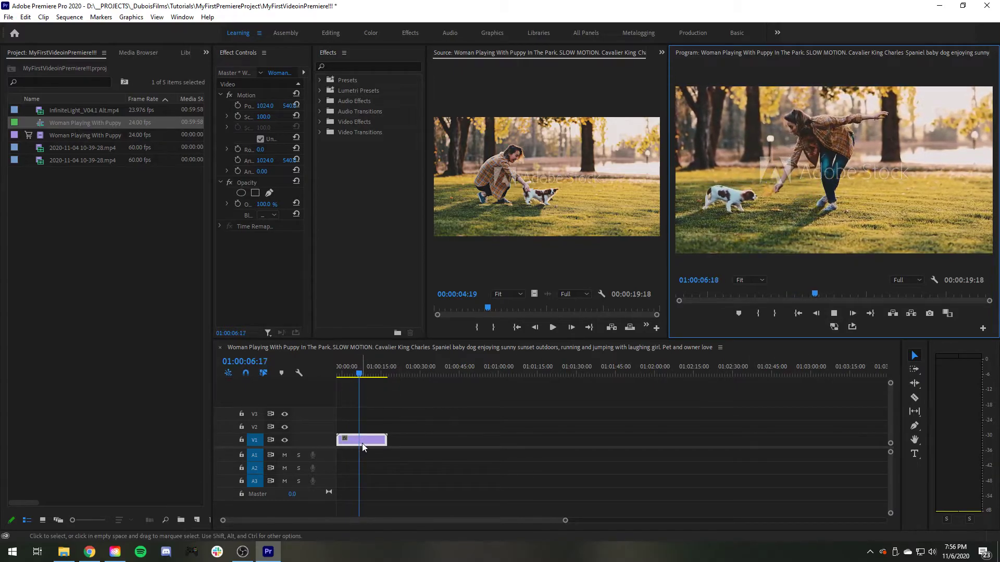
{"action": "key", "text": "space"}
{"action": "left_click", "coordinate": [439, 404]}
{"action": "mouse_move", "coordinate": [364, 376]}
{"action": "left_mouse_down"}
{"action": "mouse_move", "coordinate": [348, 382]}
{"action": "mouse_move", "coordinate": [368, 388]}
{"action": "mouse_move", "coordinate": [364, 375]}
{"action": "mouse_move", "coordinate": [344, 382]}
{"action": "mouse_move", "coordinate": [364, 384]}
{"action": "mouse_move", "coordinate": [361, 374]}
{"action": "mouse_move", "coordinate": [351, 379]}
{"action": "left_mouse_up"}
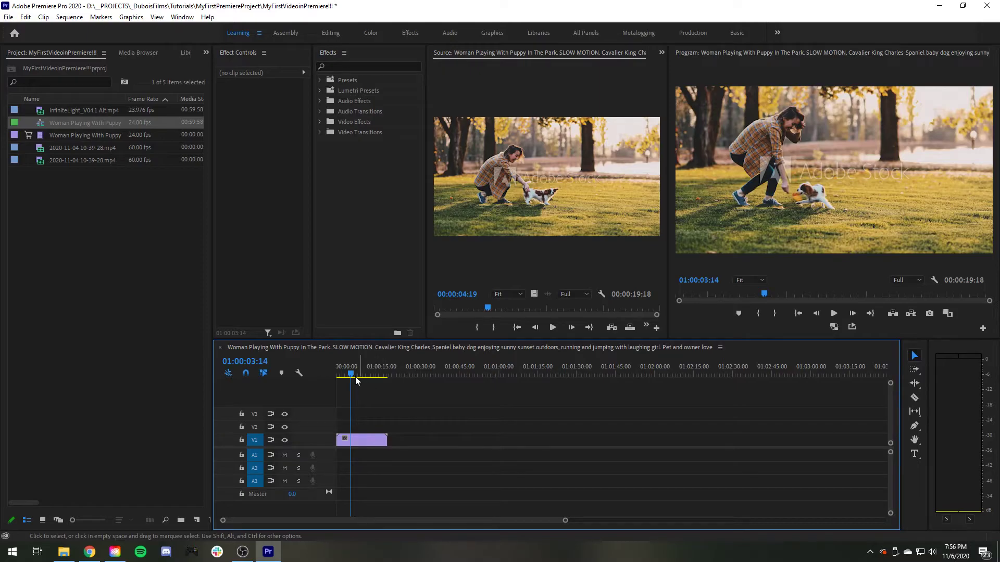
{"action": "left_click_drag", "start_coordinate": [356, 373], "coordinate": [352, 392]}
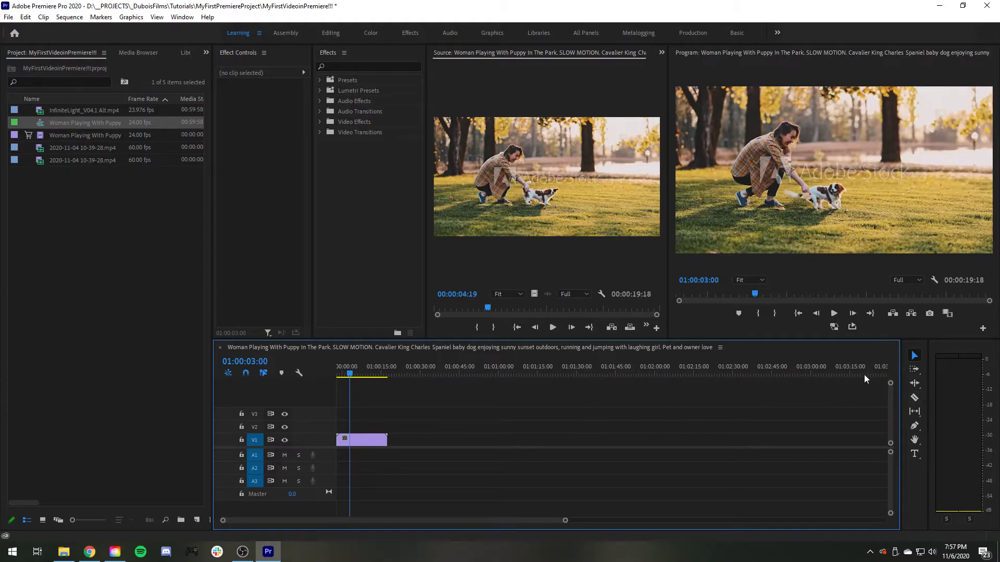
- Cut the puppy clip on V1 into six short pieces with the Razor tool
{"action": "left_click", "coordinate": [915, 359]}
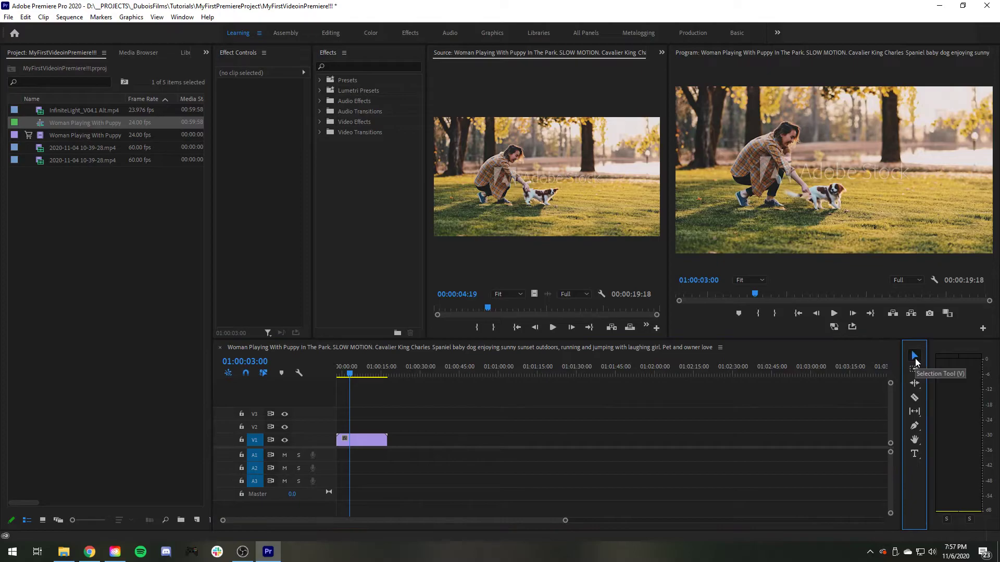
{"action": "left_click", "coordinate": [379, 441]}
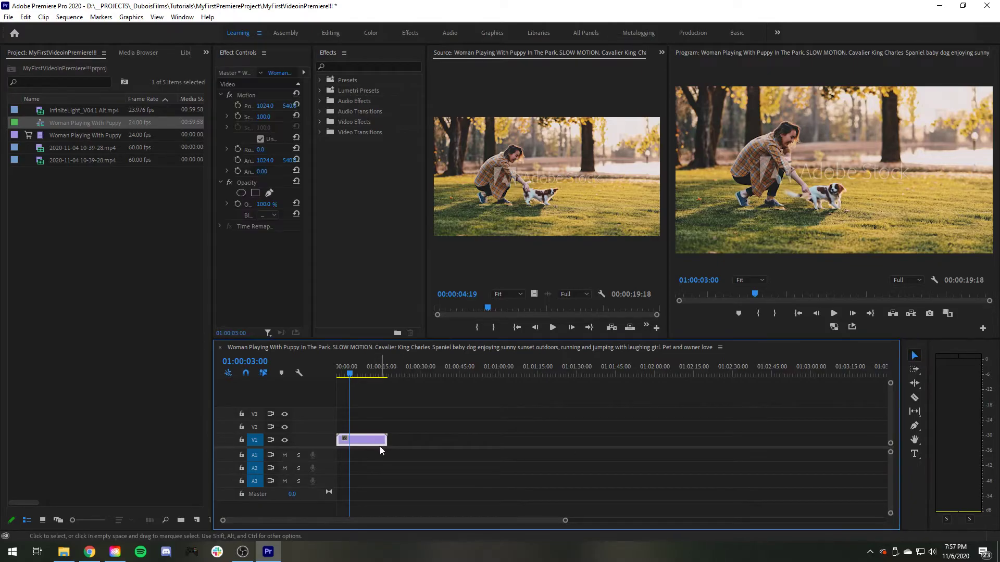
{"action": "left_click", "coordinate": [914, 398]}
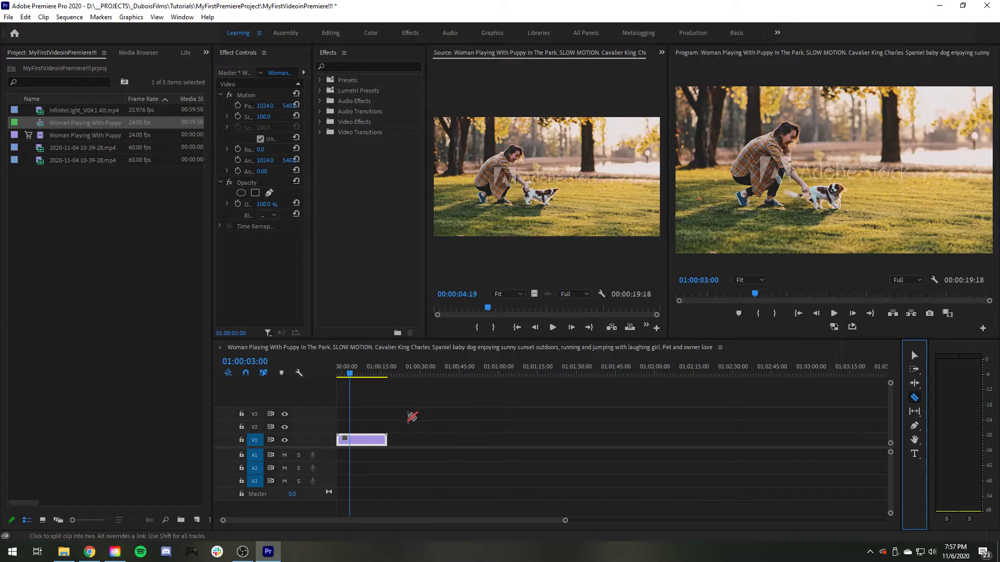
{"action": "left_click", "coordinate": [382, 441]}
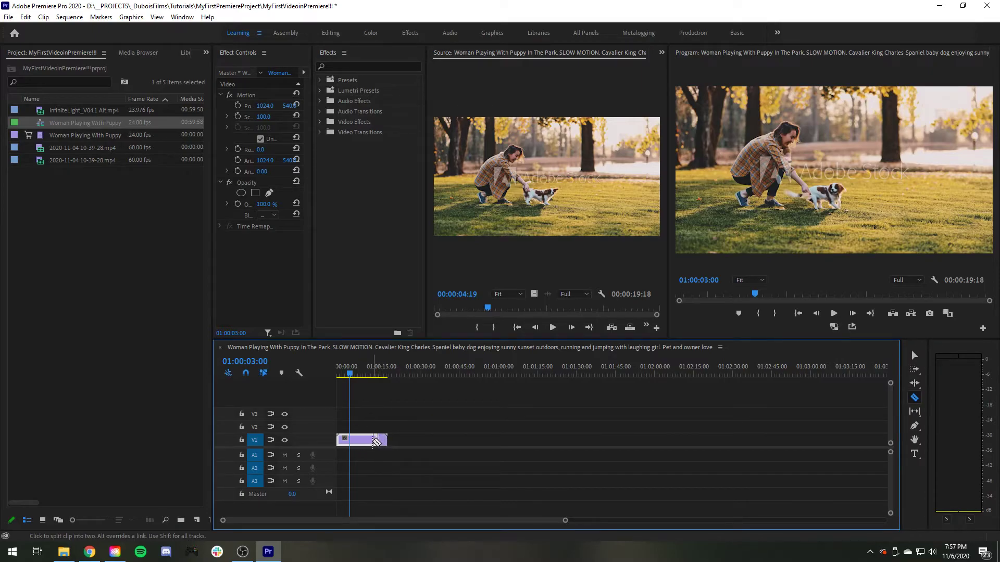
{"action": "left_click", "coordinate": [370, 442]}
{"action": "left_click", "coordinate": [363, 442]}
{"action": "left_click", "coordinate": [355, 441]}
- Scrub across the first few cut pieces on V1, leaving the playhead at 01:00:02:14
{"action": "left_click", "coordinate": [345, 375]}
{"action": "left_click_drag", "start_coordinate": [346, 374], "coordinate": [353, 377]}
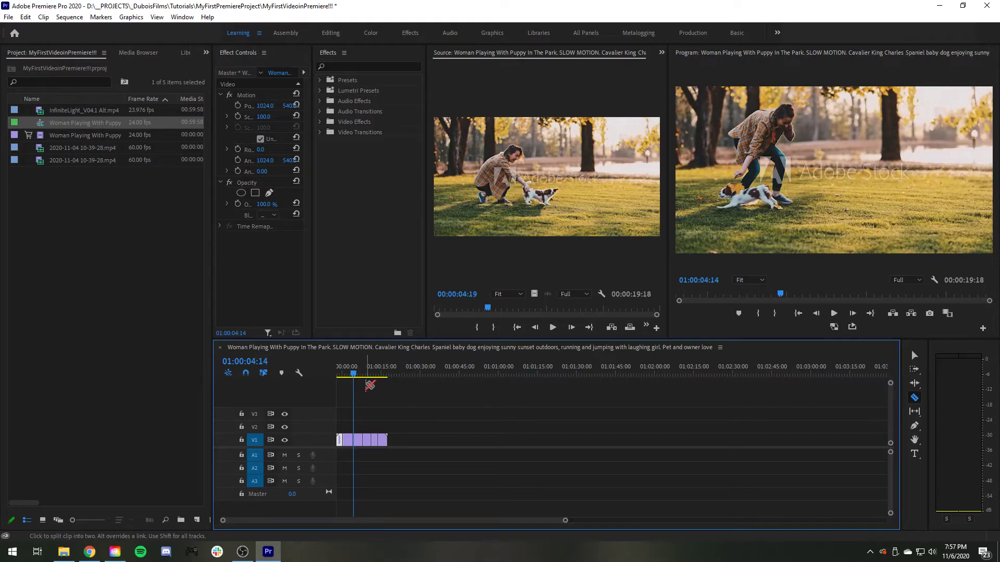
{"action": "mouse_move", "coordinate": [350, 376]}
{"action": "left_mouse_down"}
{"action": "mouse_move", "coordinate": [340, 376]}
{"action": "mouse_move", "coordinate": [361, 380]}
{"action": "mouse_move", "coordinate": [350, 388]}
{"action": "left_mouse_up"}
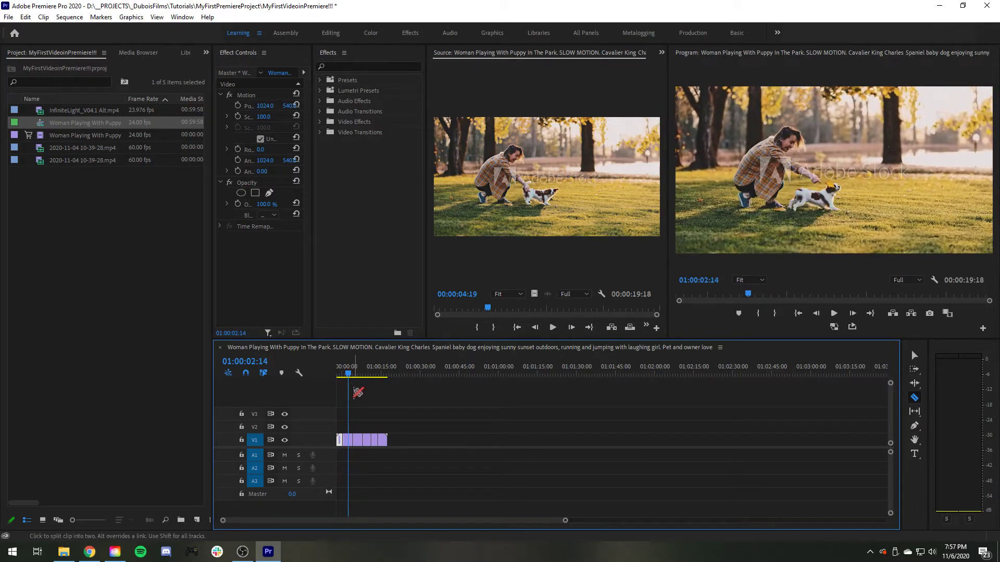
- Move the second piece of the cut puppy clip along V1 with the Selection tool to start at about 01:00:39:00
{"action": "left_click", "coordinate": [914, 356]}
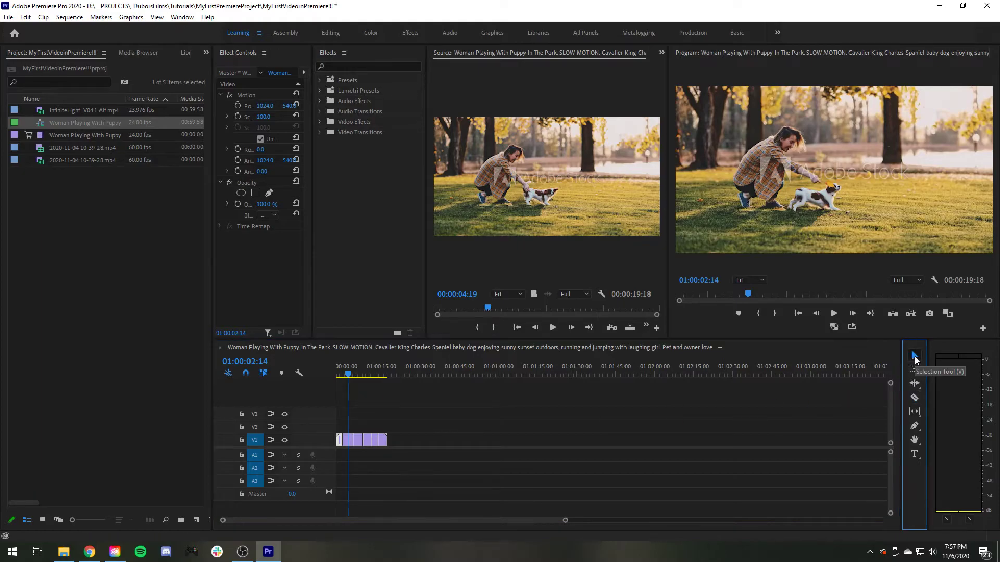
{"action": "left_click", "coordinate": [348, 441]}
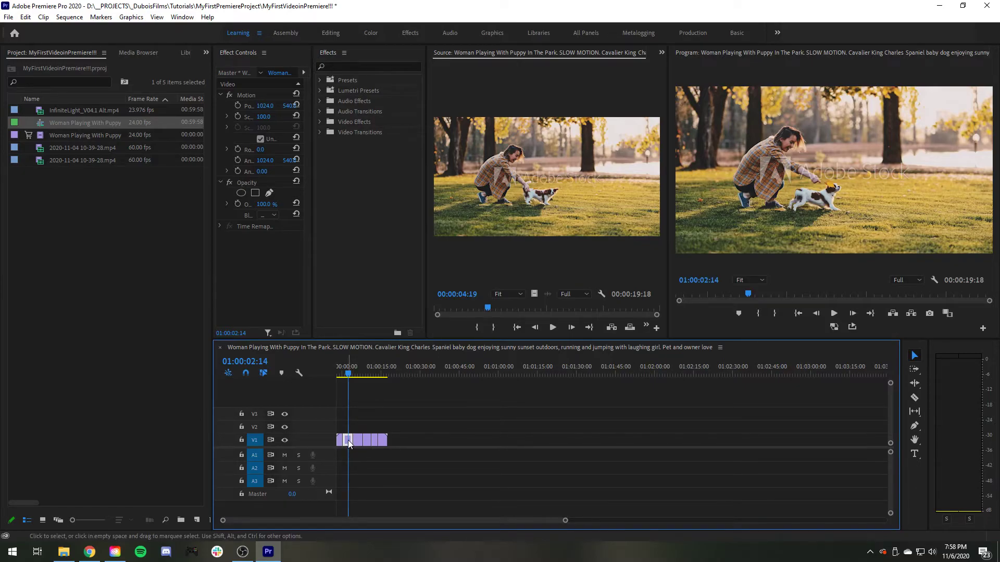
{"action": "left_click_drag", "start_coordinate": [347, 439], "coordinate": [449, 446]}
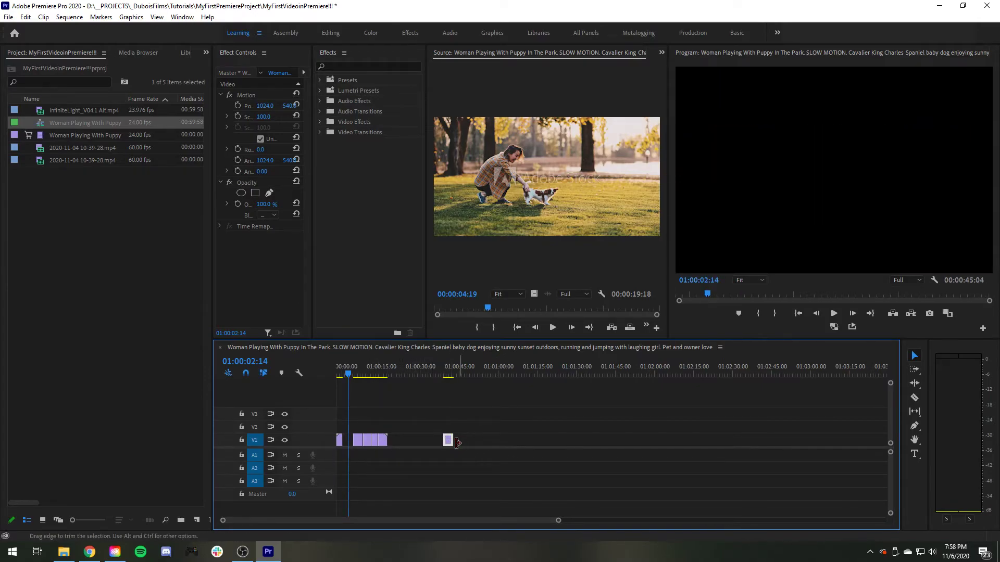
- Scrub to the start of the moved piece and play it, stopping at 01:00:41:04
{"action": "left_click", "coordinate": [447, 398]}
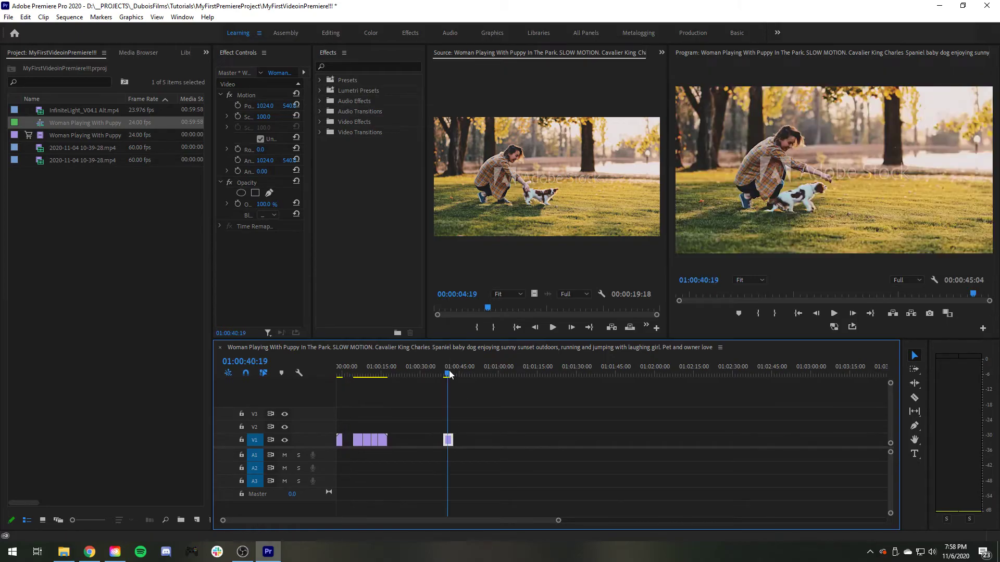
{"action": "left_click_drag", "start_coordinate": [365, 376], "coordinate": [442, 382]}
{"action": "key", "text": "space"}
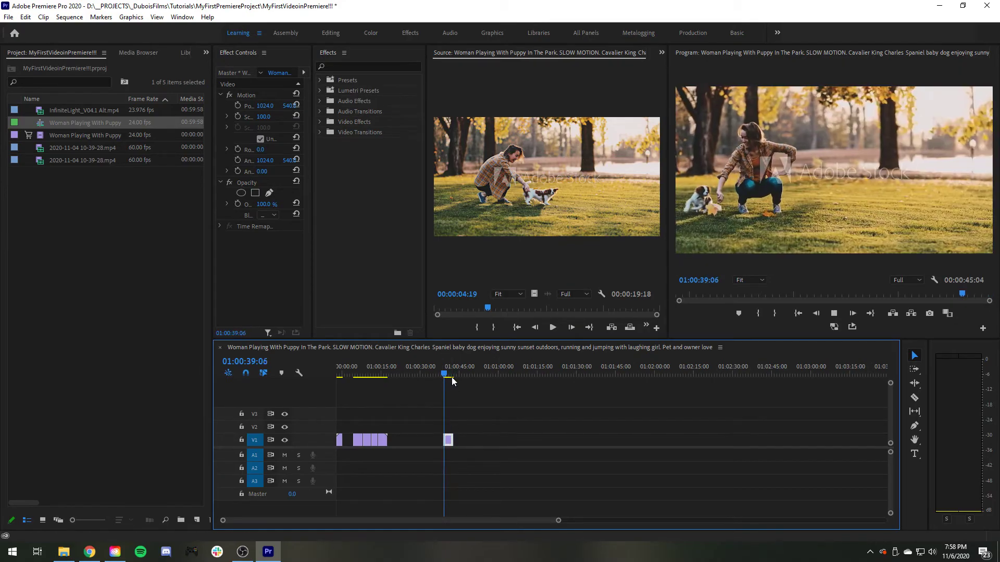
{"action": "key", "text": "space"}
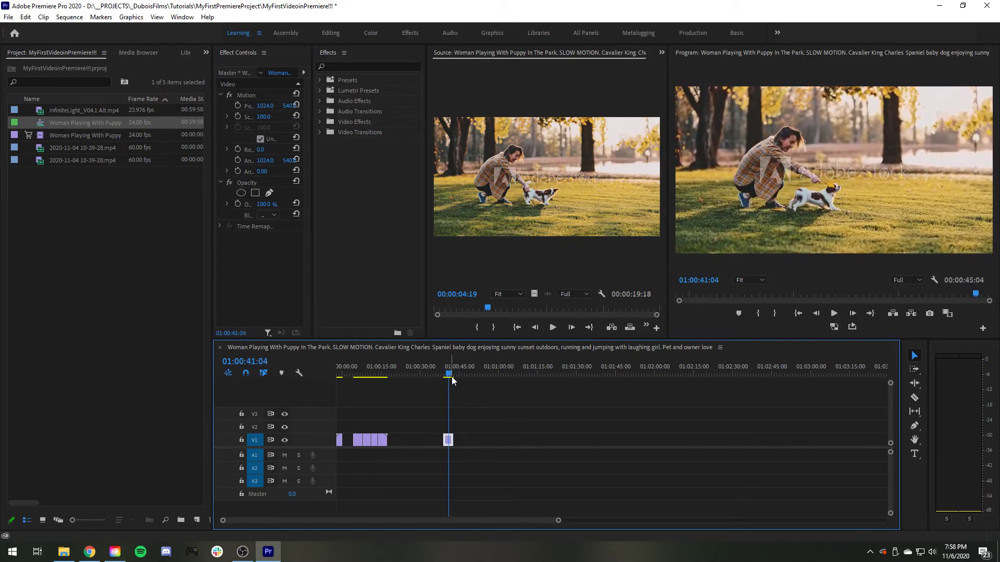
- Return the playhead to near the start of the moved piece and replay it twice
{"action": "left_click", "coordinate": [445, 375]}
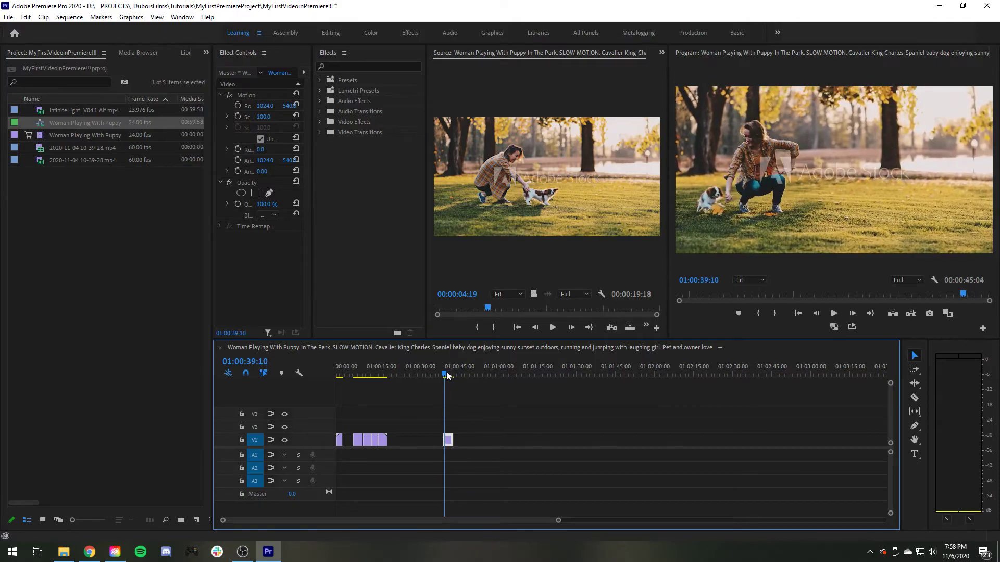
{"action": "left_click", "coordinate": [446, 373]}
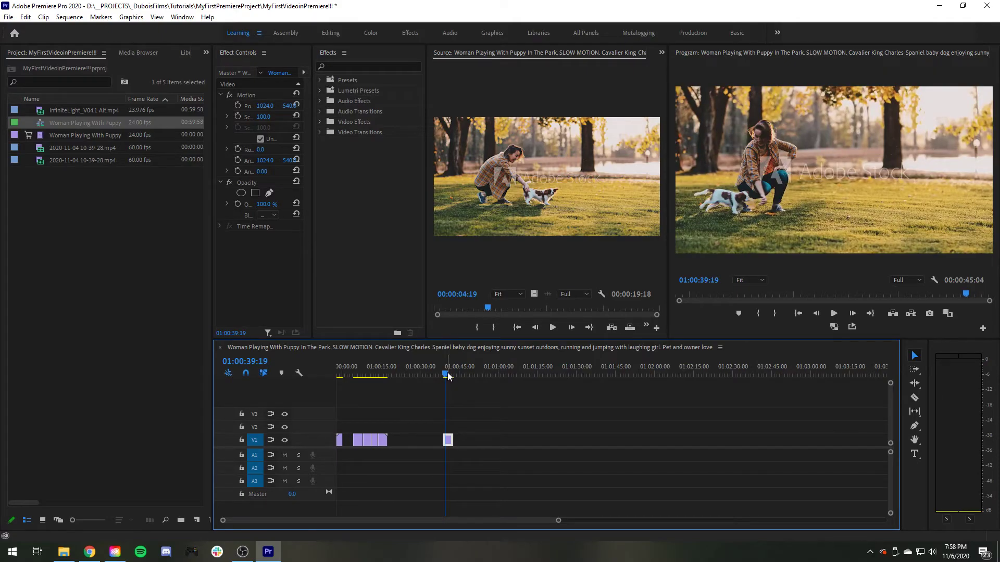
{"action": "key", "text": "space"}
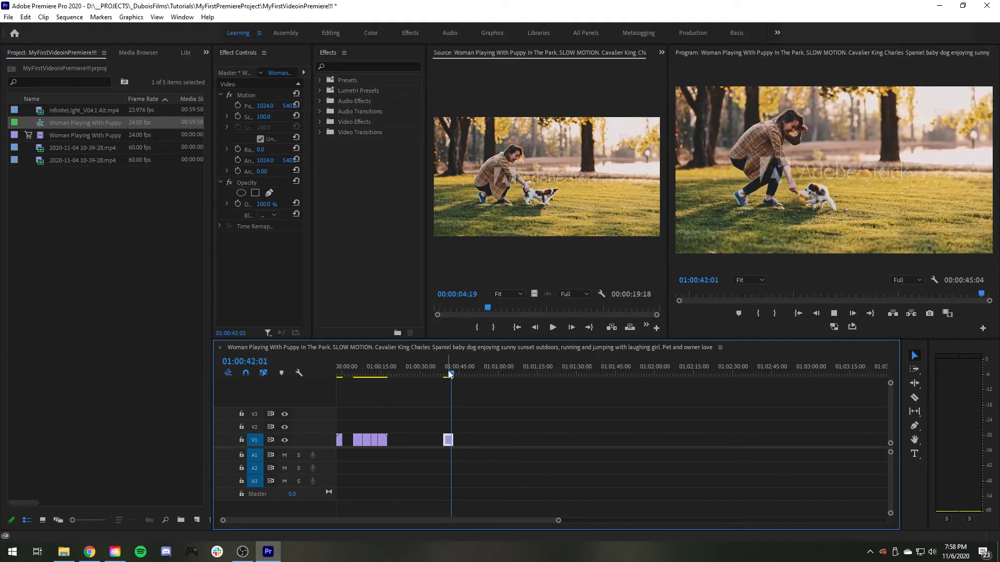
{"action": "left_click_drag", "start_coordinate": [451, 375], "coordinate": [445, 376]}
{"action": "key", "text": "space"}
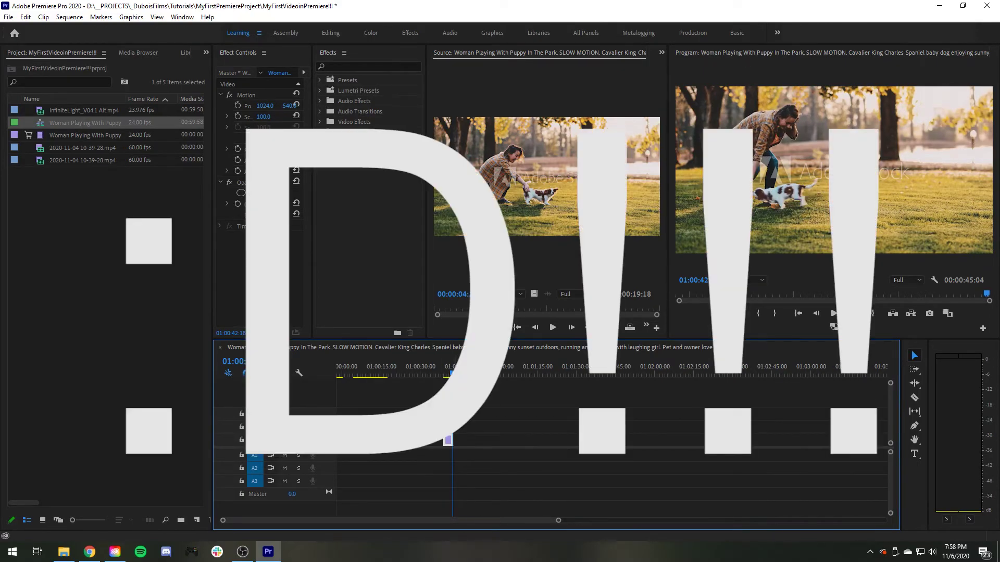
- Play the moved piece forward and in reverse, leaving the playhead at 01:00:40:15
{"action": "left_click", "coordinate": [451, 375]}
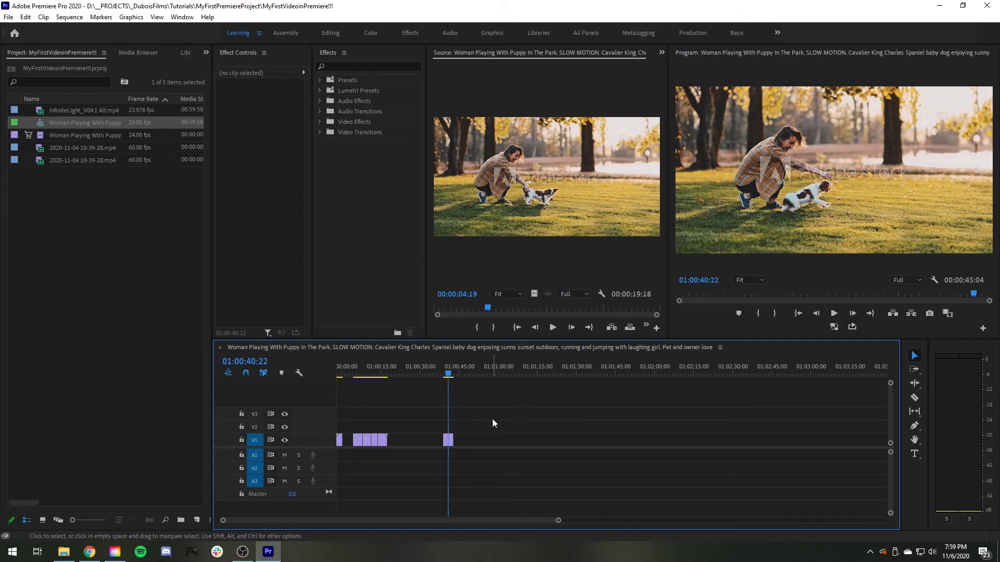
{"action": "key", "text": "space"}
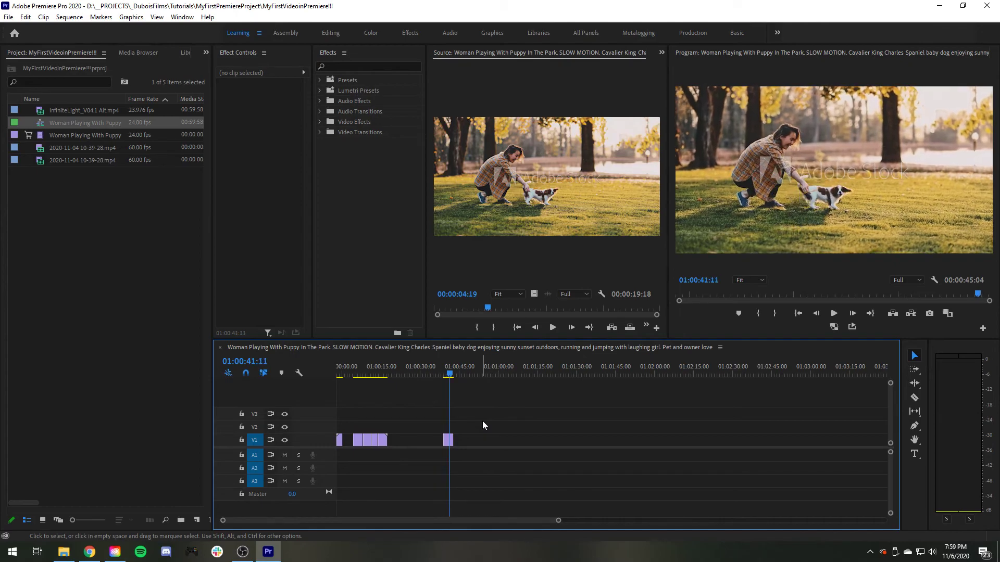
{"action": "key", "text": "j"}
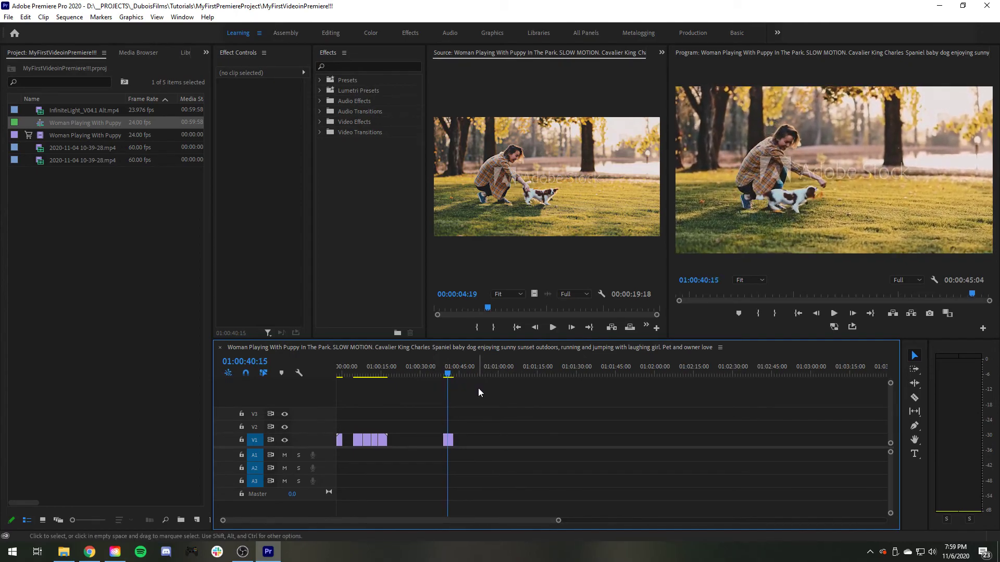